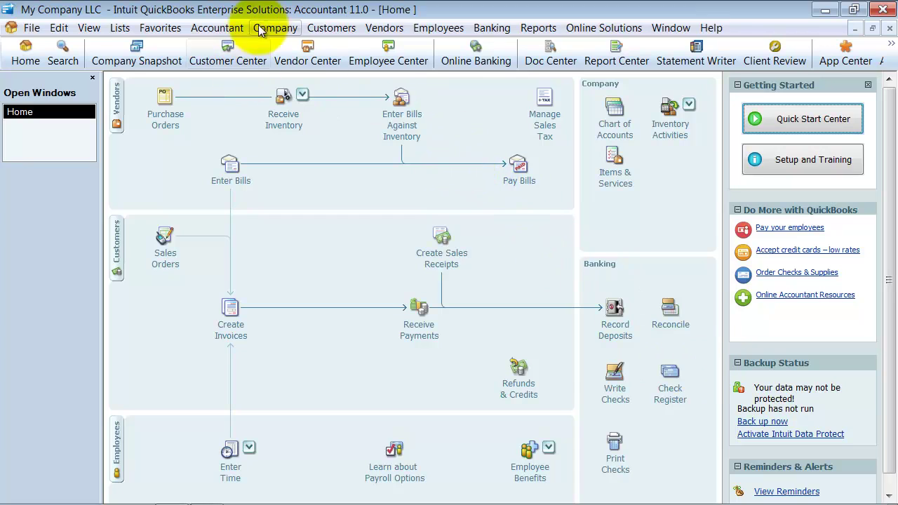
Open the Users and Roles setup, entering the administrator password when required.
left_click(291, 30)
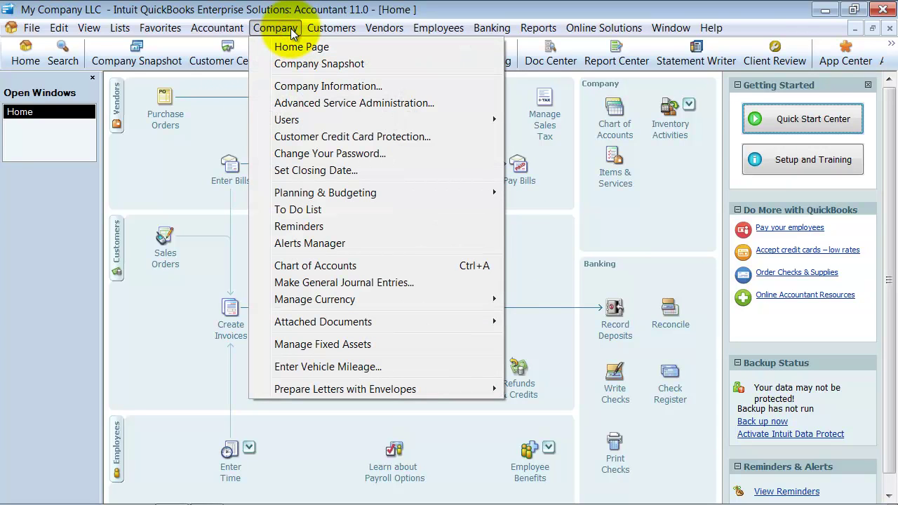
mouse_move(330, 118)
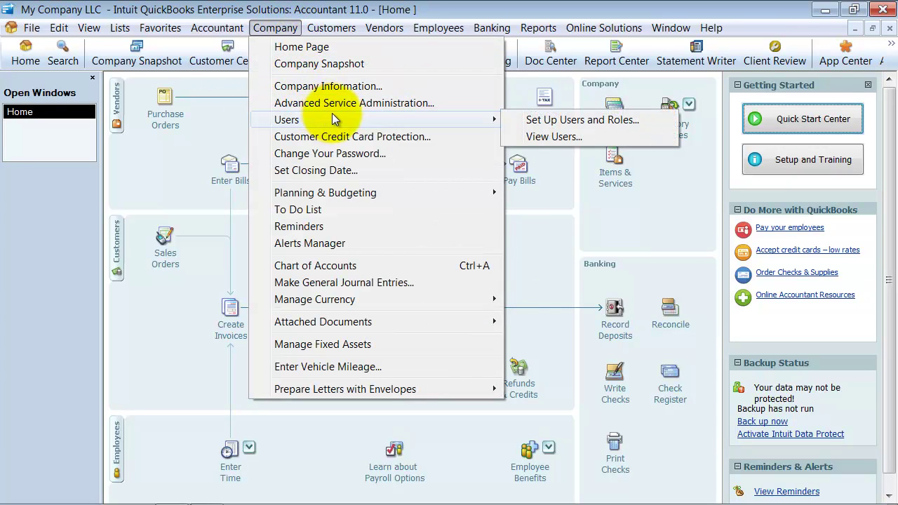
left_click(543, 121)
type("••••")
key("Return")
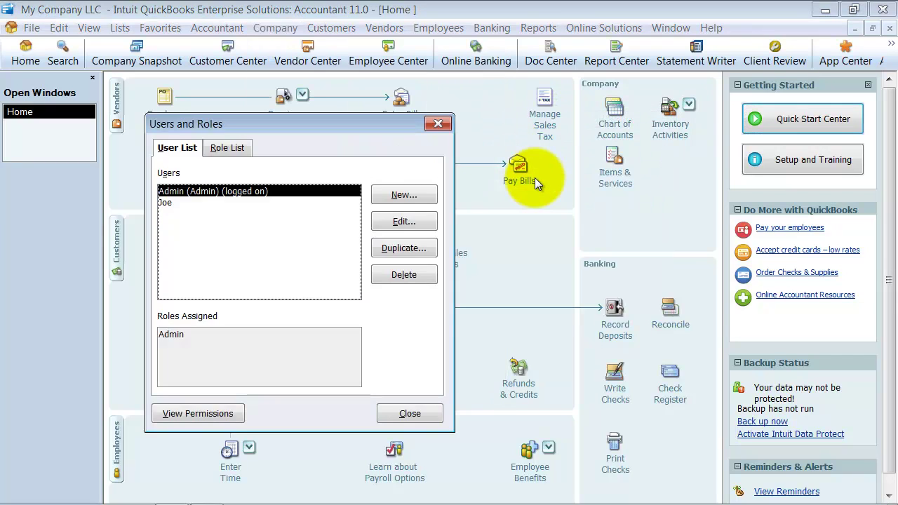
Display and examine the permissions report for the user assigned the Accountant role, and close it.
left_click(168, 203)
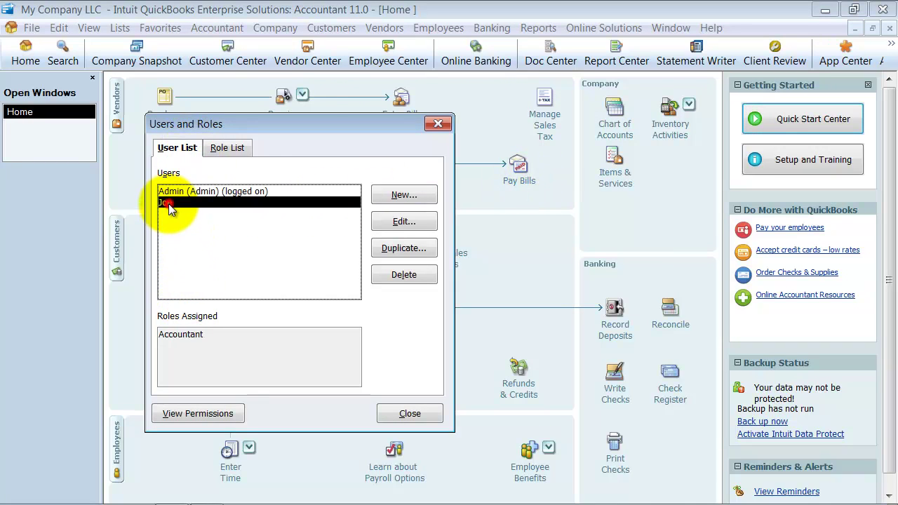
left_click(176, 416)
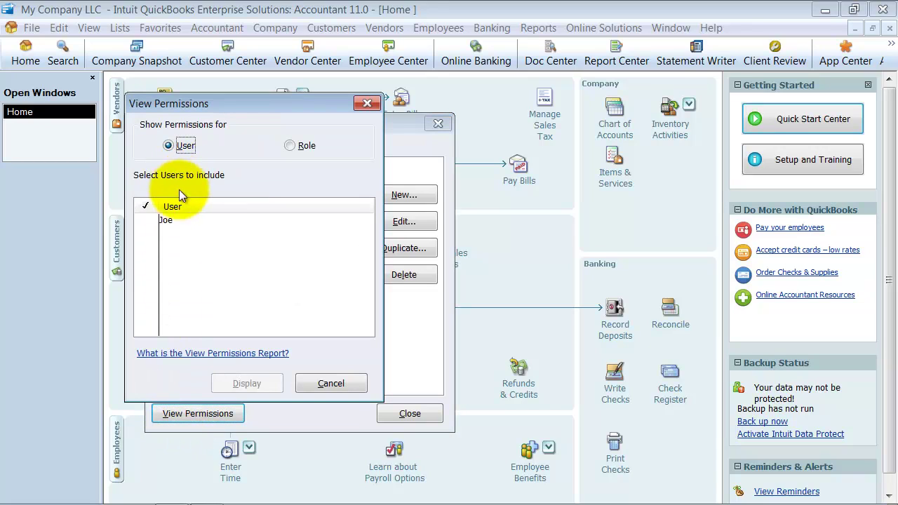
left_click(166, 221)
left_click(247, 383)
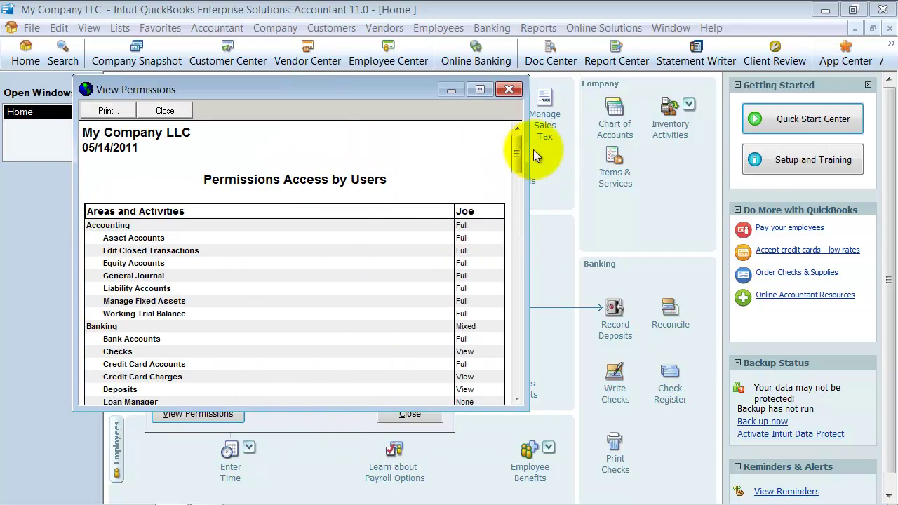
left_click_drag(515, 151, 507, 263)
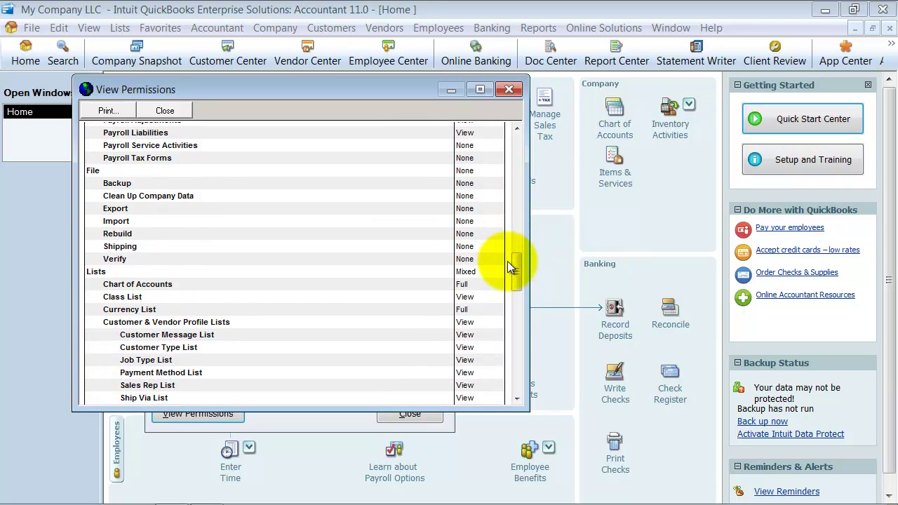
left_click(508, 89)
left_click(147, 220)
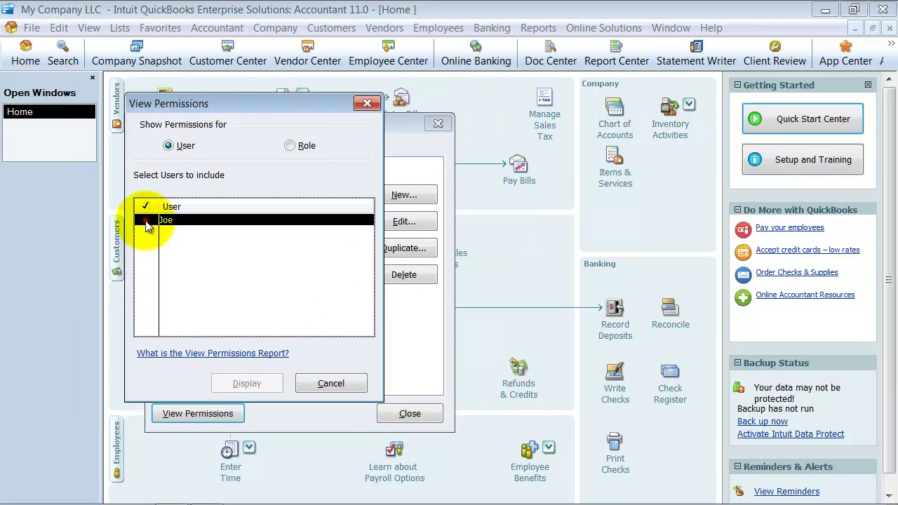
left_click(339, 385)
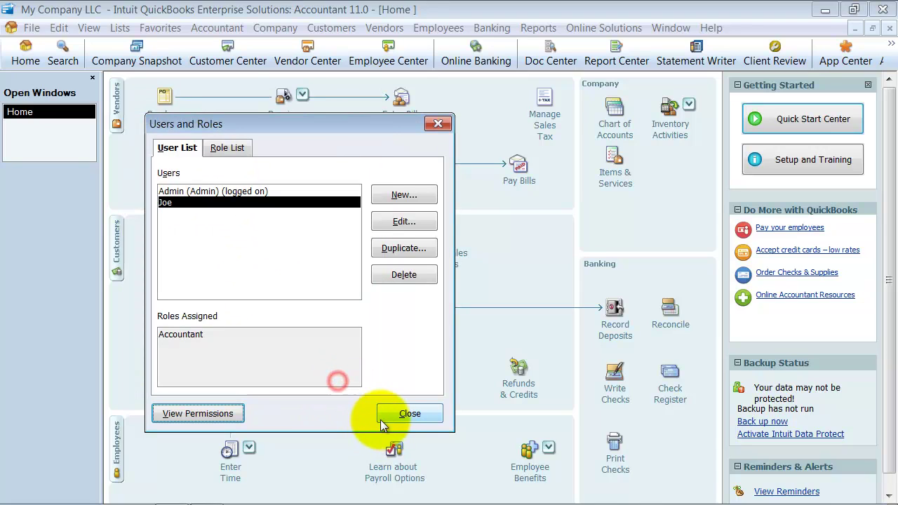
Duplicate the Accounts Payable role and save the copy under the name "AP Clerk".
left_click(228, 148)
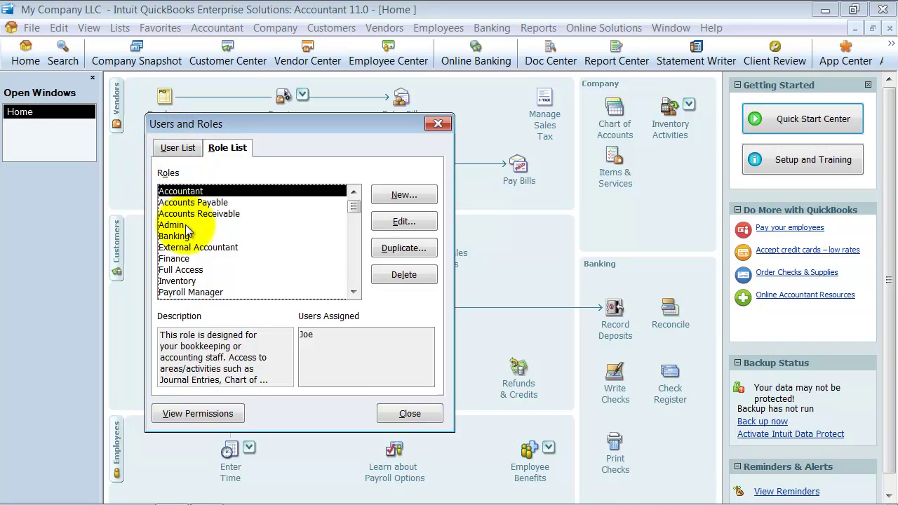
scroll(198, 249, "down", 1)
scroll(200, 247, "down", 1)
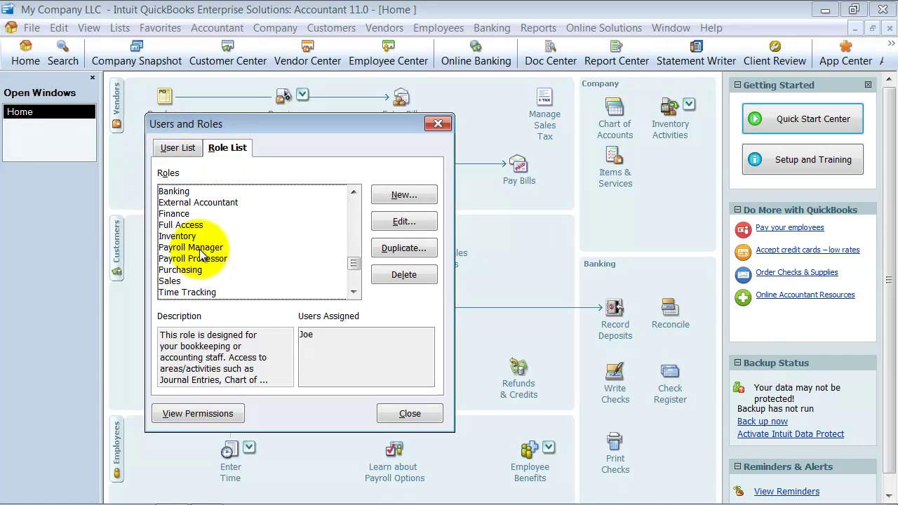
scroll(203, 246, "up", 2)
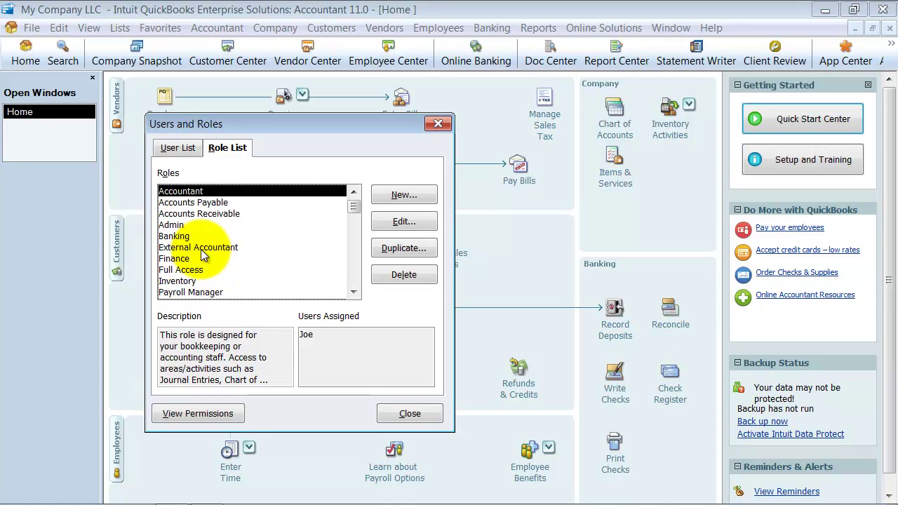
left_click(184, 202)
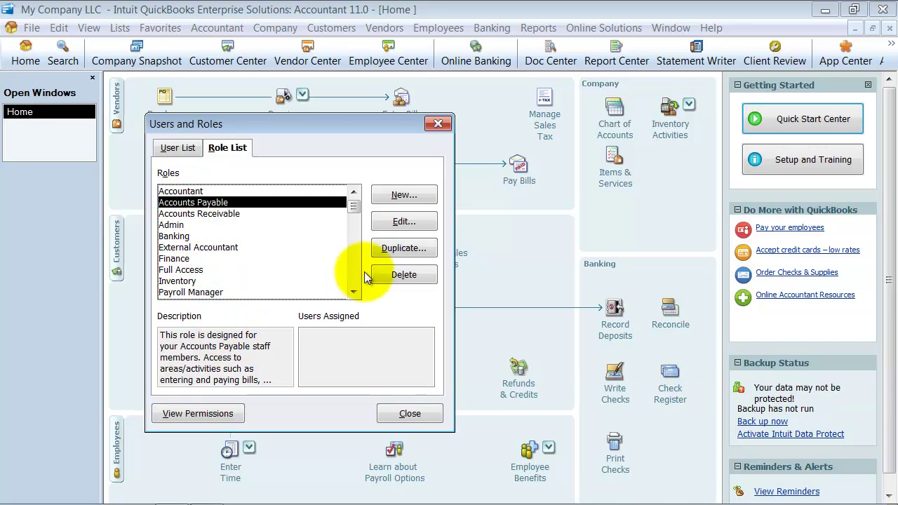
left_click(395, 249)
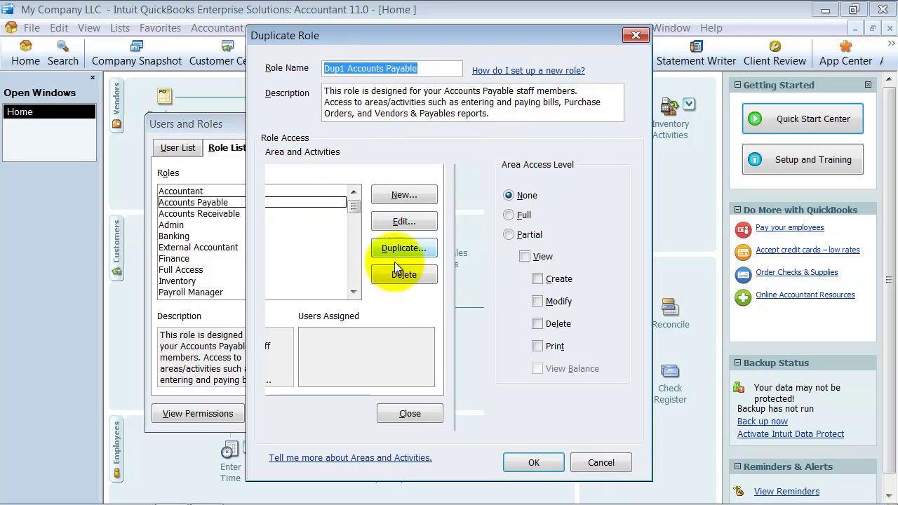
left_click(423, 68)
left_click_drag(423, 69, 278, 87)
type("AP Clerk")
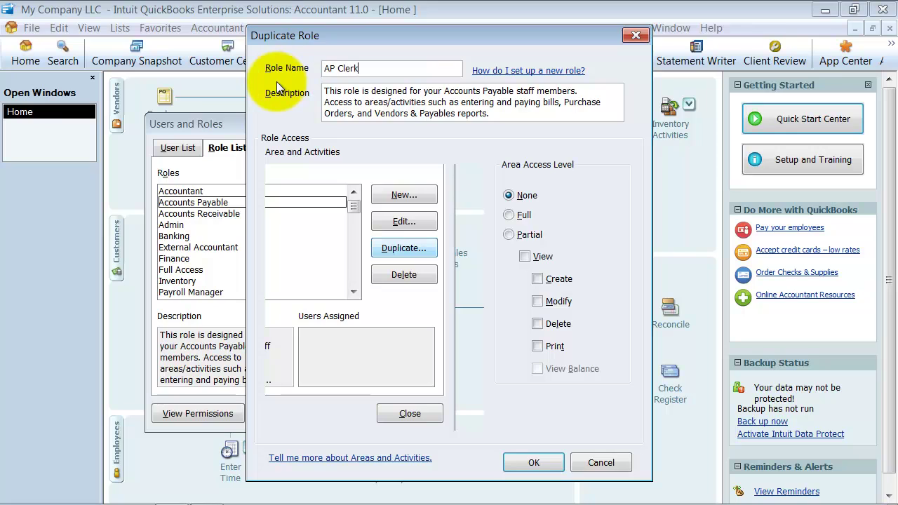
left_click(534, 462)
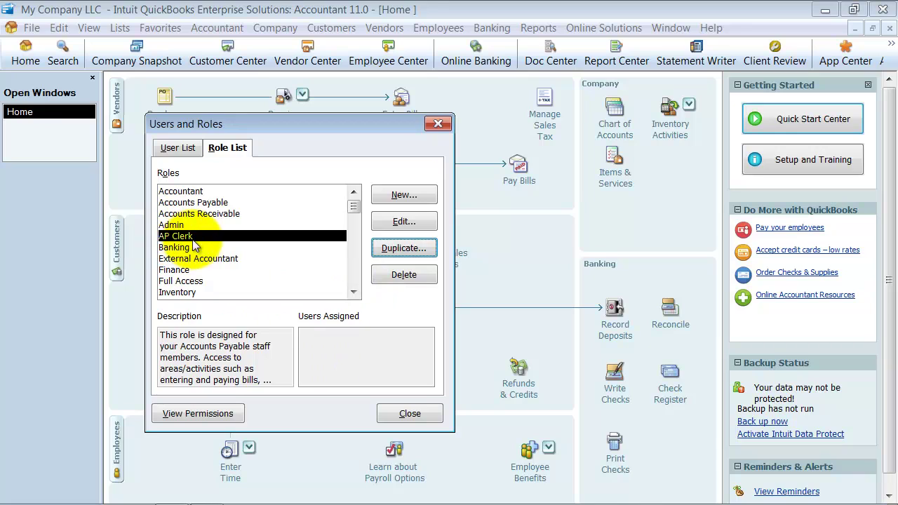
Open the AP Clerk role for editing and expand its Accounting activities.
left_click(390, 231)
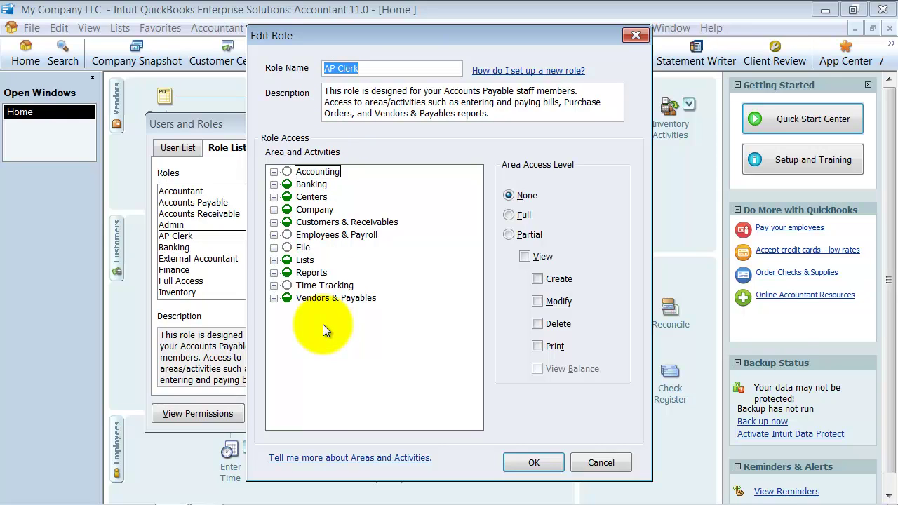
left_click(274, 172)
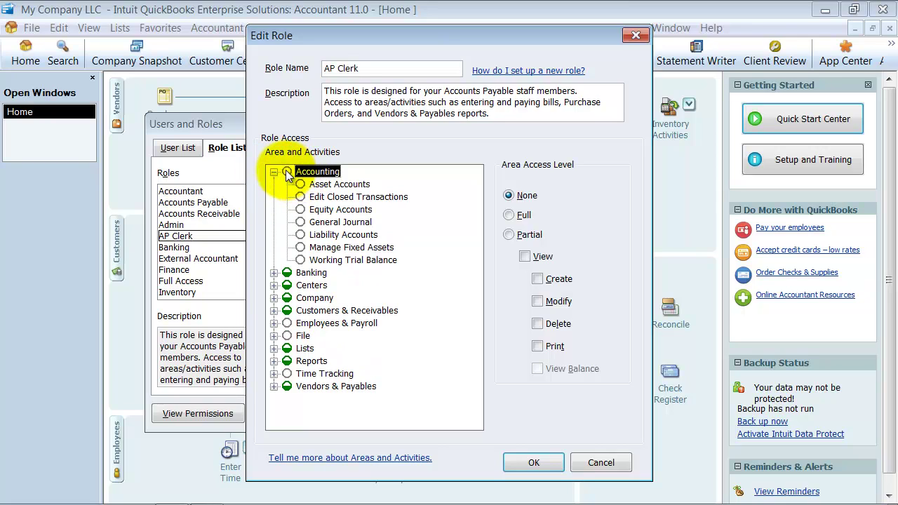
Try granting View access to Asset Accounts for the AP Clerk role and clear it again.
left_click(329, 183)
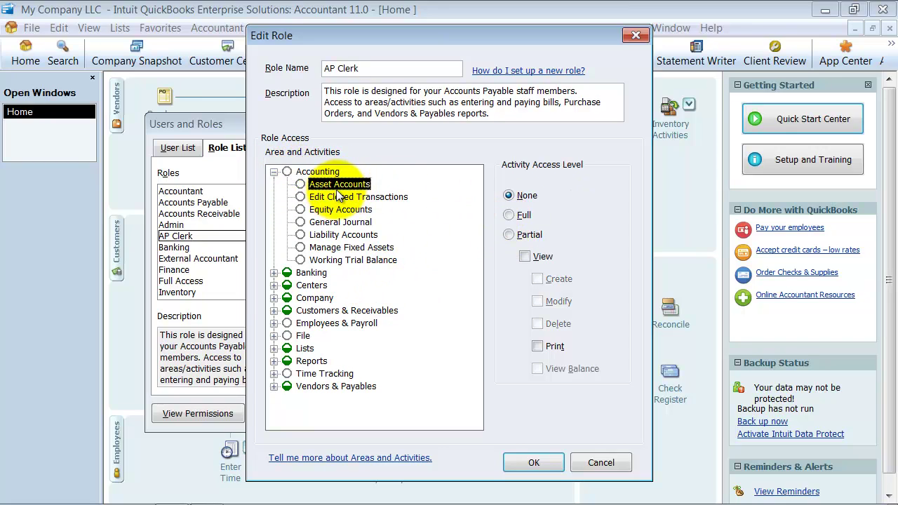
left_click(534, 262)
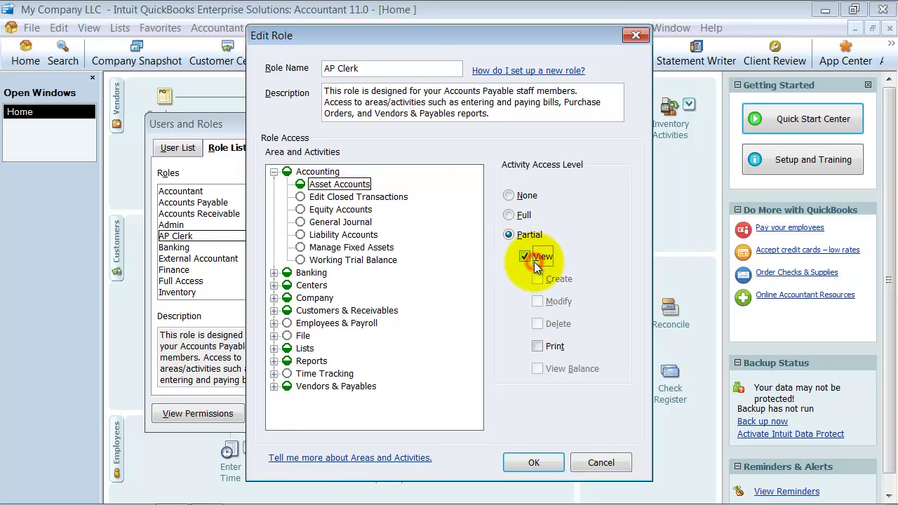
left_click(534, 262)
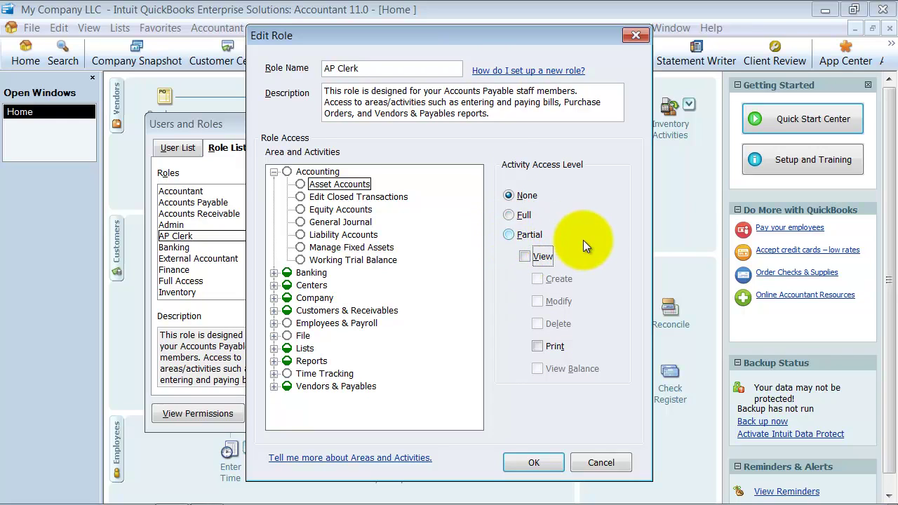
Give the AP Clerk role Partial access with View to Equity Accounts in the Accounting area.
left_click(339, 198)
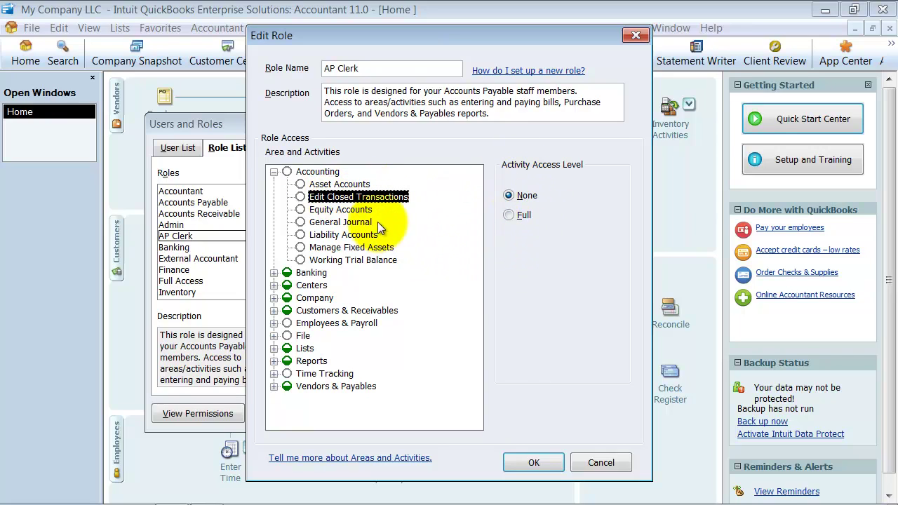
left_click(352, 211)
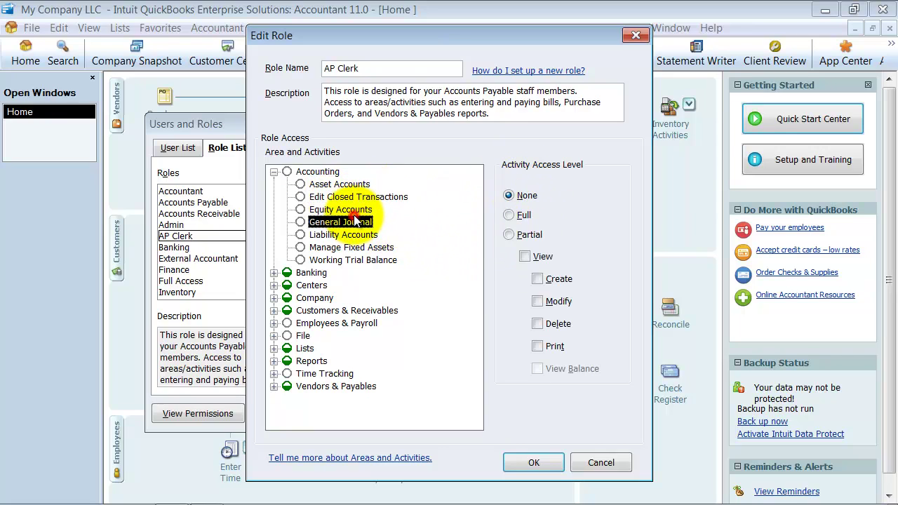
left_click(509, 215)
left_click(509, 236)
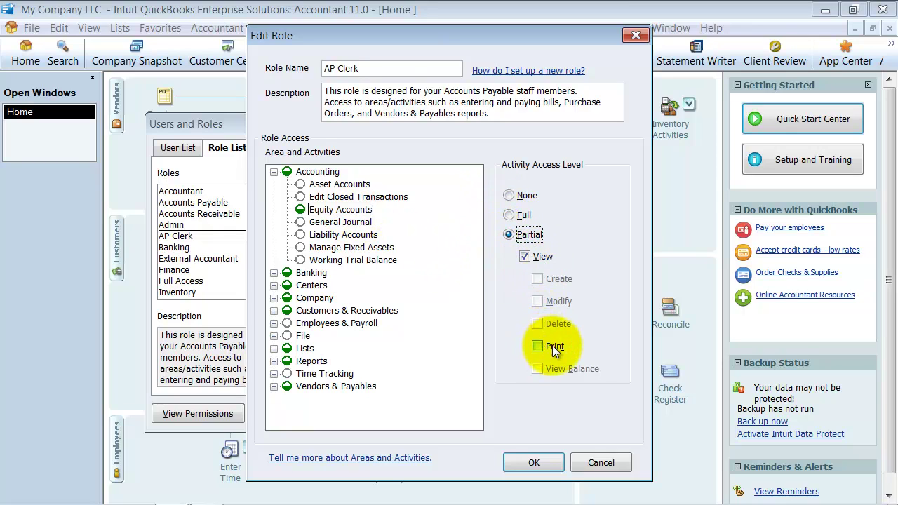
Give the AP Clerk role Partial access with View and Create for the General Journal.
left_click(323, 222)
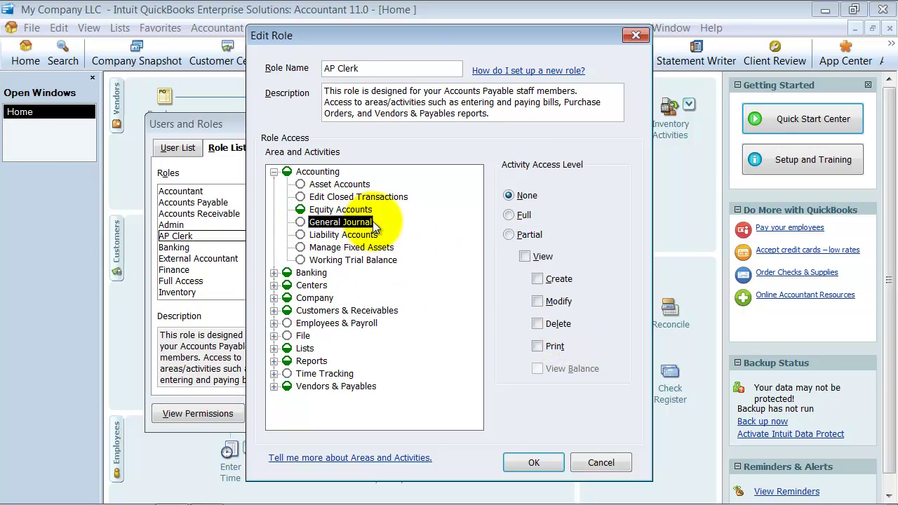
left_click(524, 257)
left_click(538, 280)
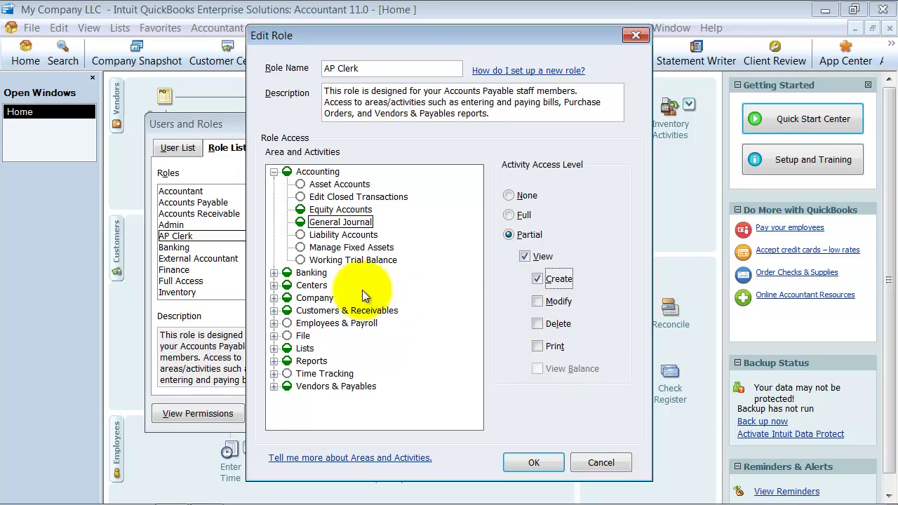
Review the remaining Accounting activities and the Banking area, save the AP Clerk role and close Users and Roles.
left_click(343, 234)
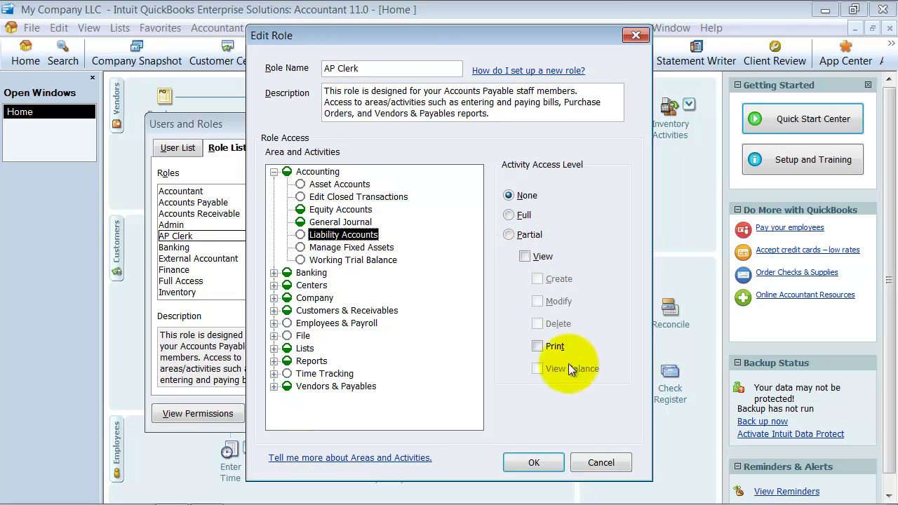
left_click(365, 249)
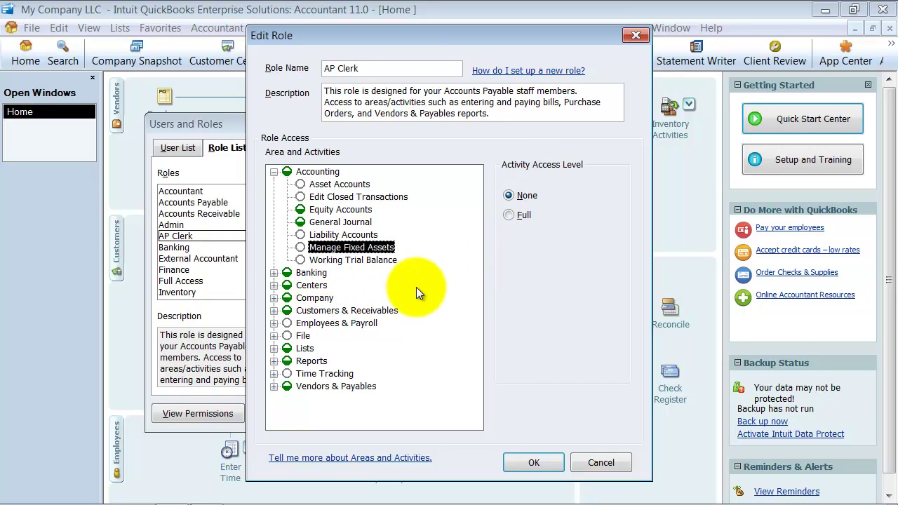
left_click(326, 259)
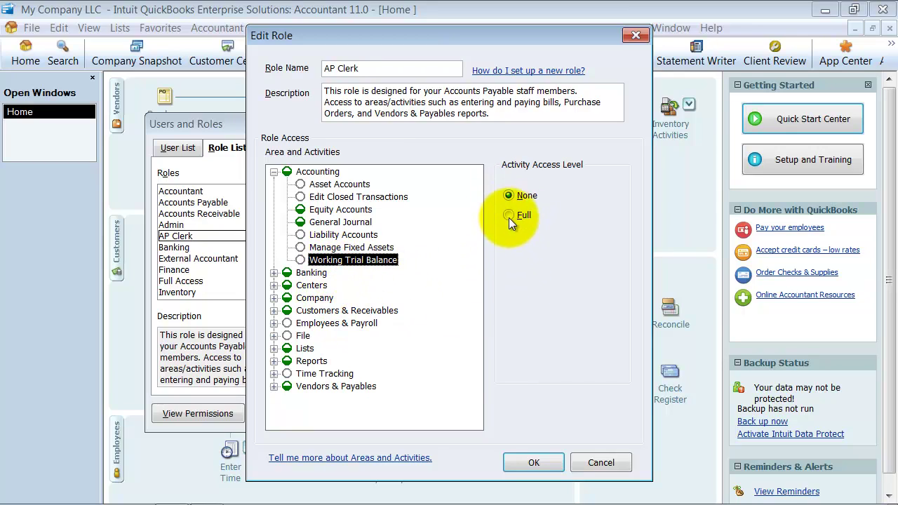
left_click(274, 172)
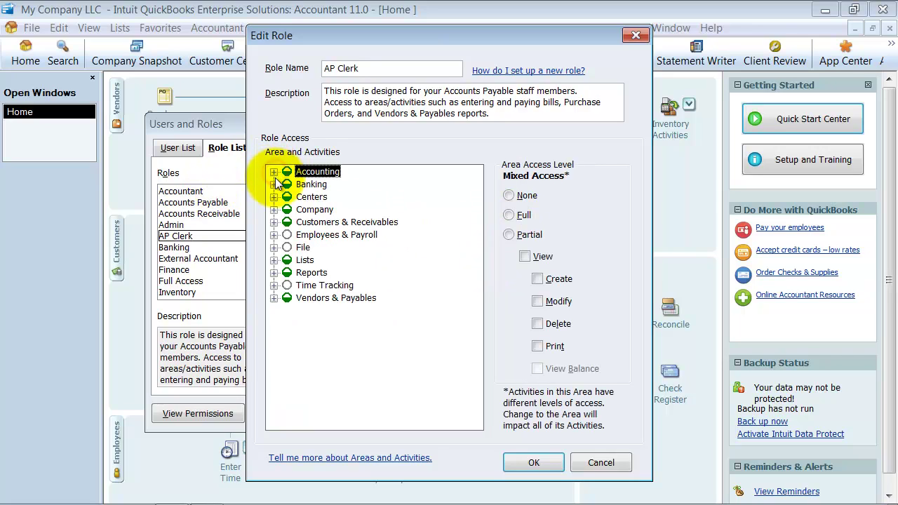
left_click(274, 185)
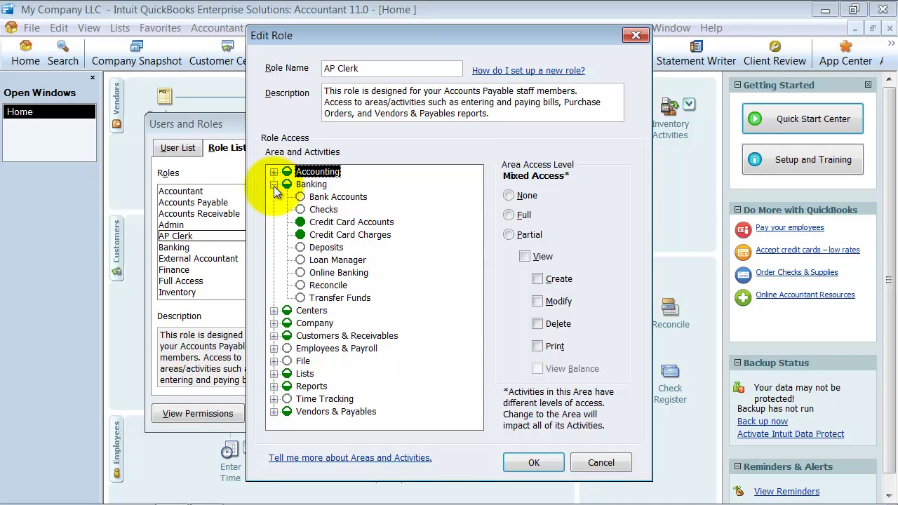
left_click(525, 462)
left_click(410, 413)
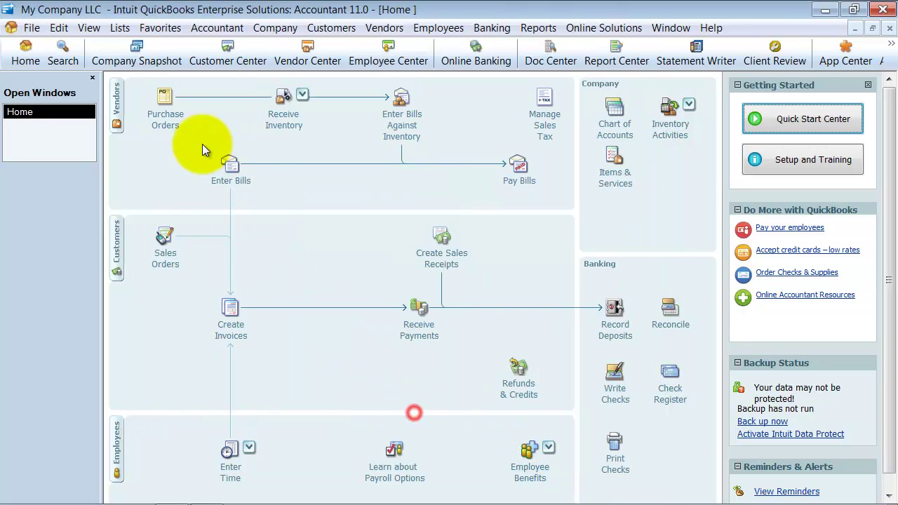
Add a new account of type Bank named Bank Account A to the Chart of Accounts and save it.
left_click(119, 30)
left_click(122, 44)
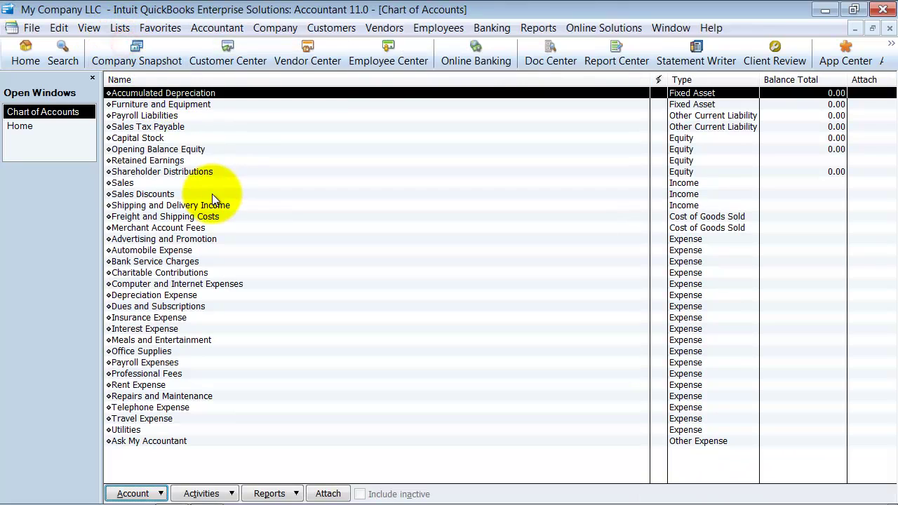
key("ctrl+n")
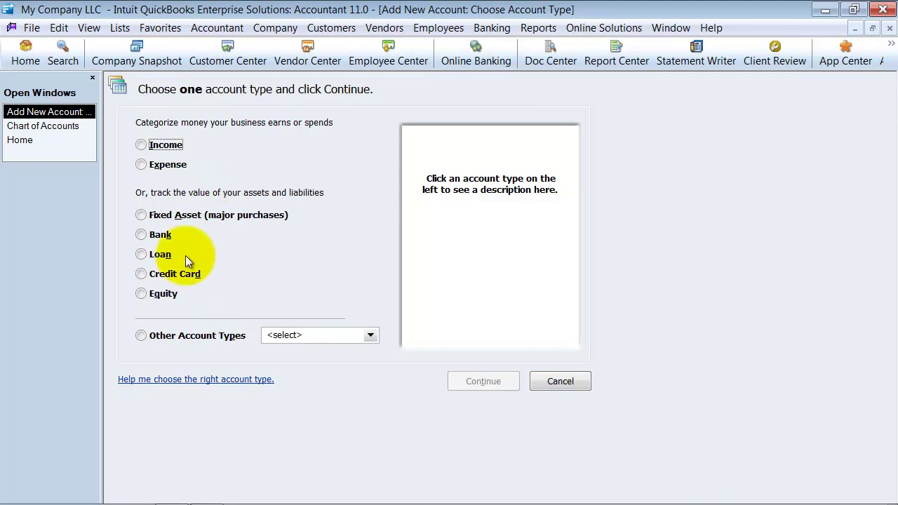
left_click(161, 235)
left_click(483, 381)
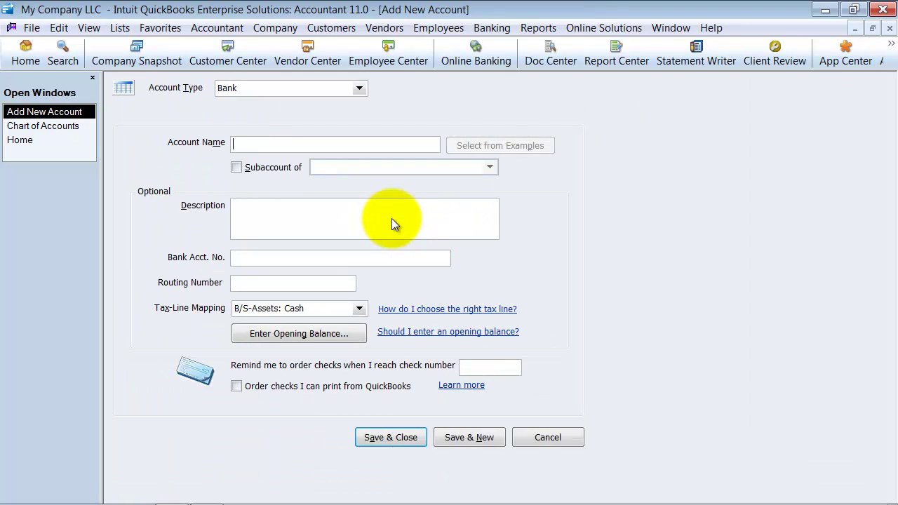
type("Bank Account A")
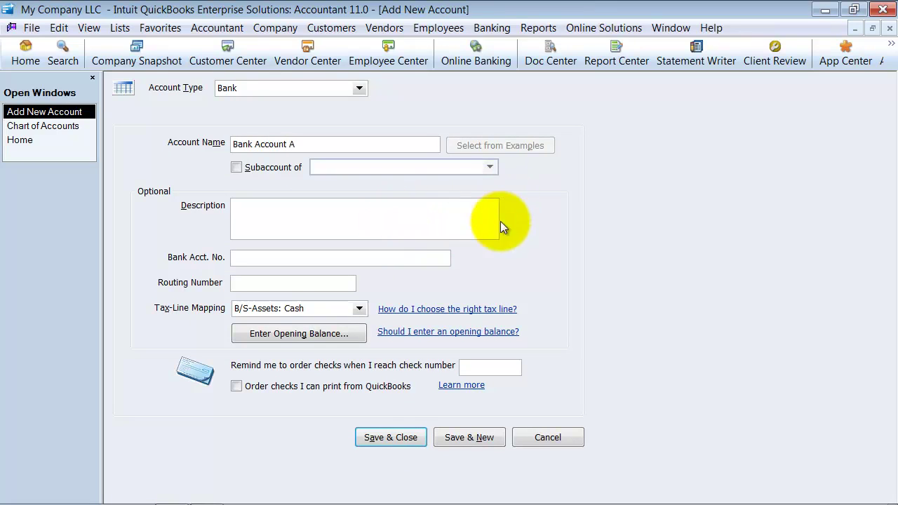
left_click(390, 437)
left_click(411, 309)
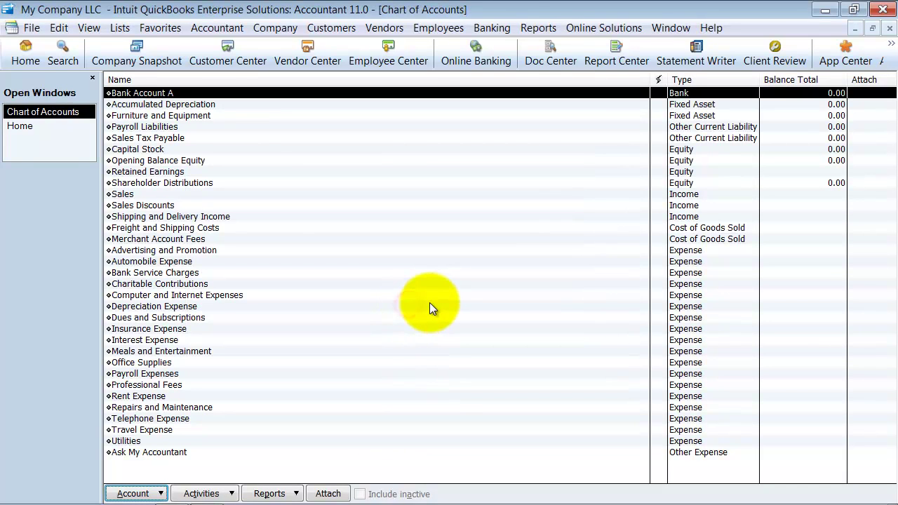
Add a second Bank-type account named Bank Account B to the Chart of Accounts and save it.
key("ctrl+n")
key("alt+k")
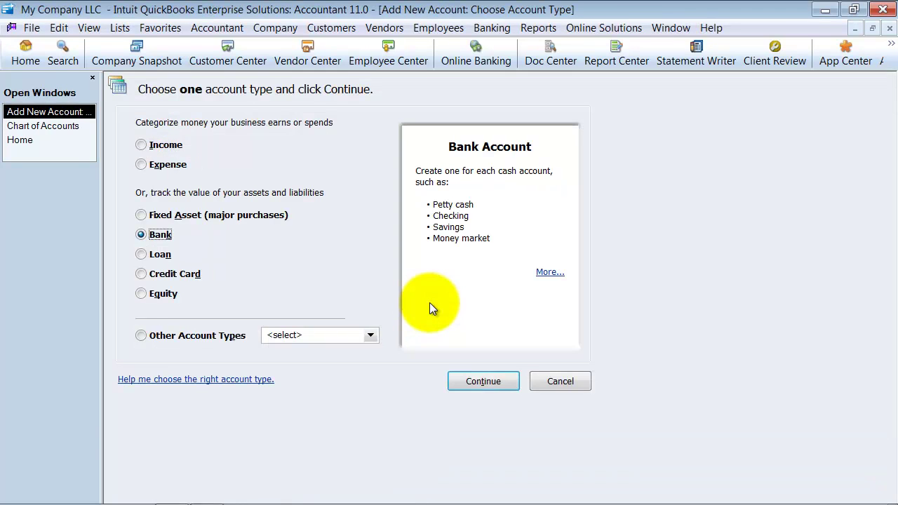
key("Return")
type("Bank Account B")
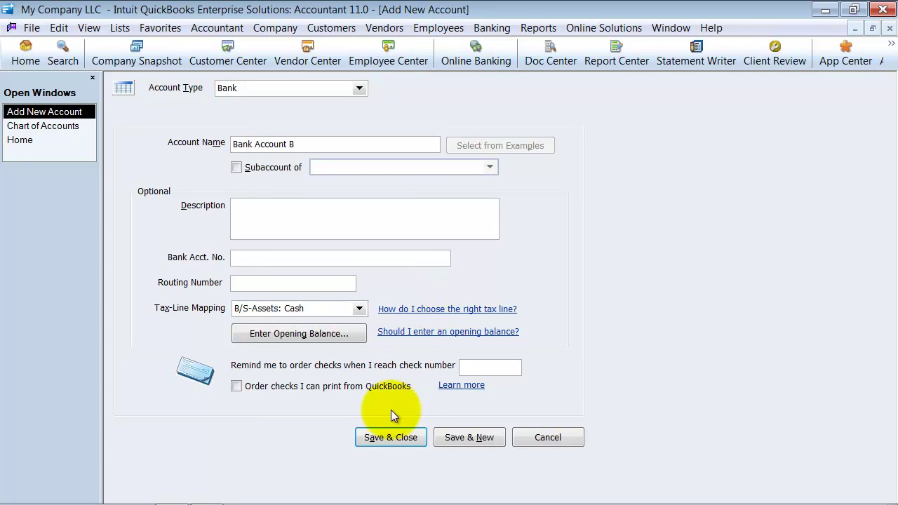
left_click(403, 439)
left_click(411, 315)
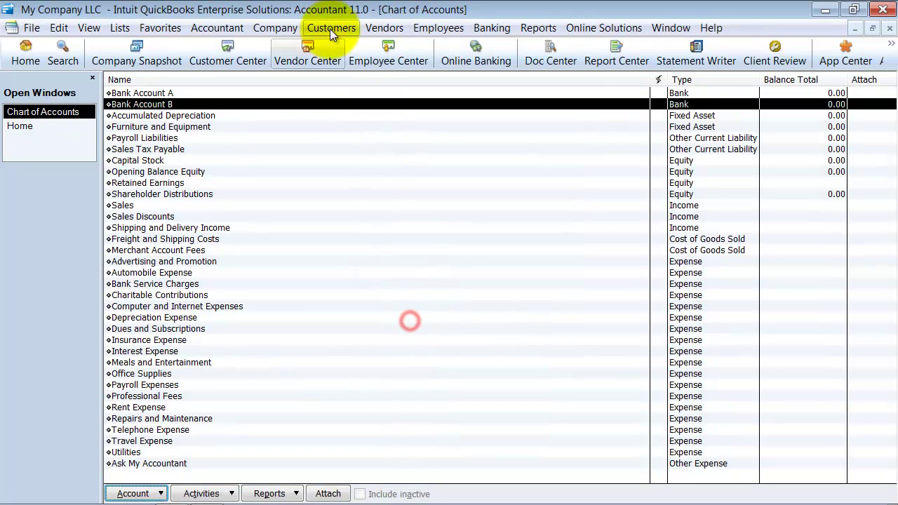
Open the user and role setup, entering the administrator password, and open the AP Clerk role for editing.
left_click(275, 27)
left_click(309, 119)
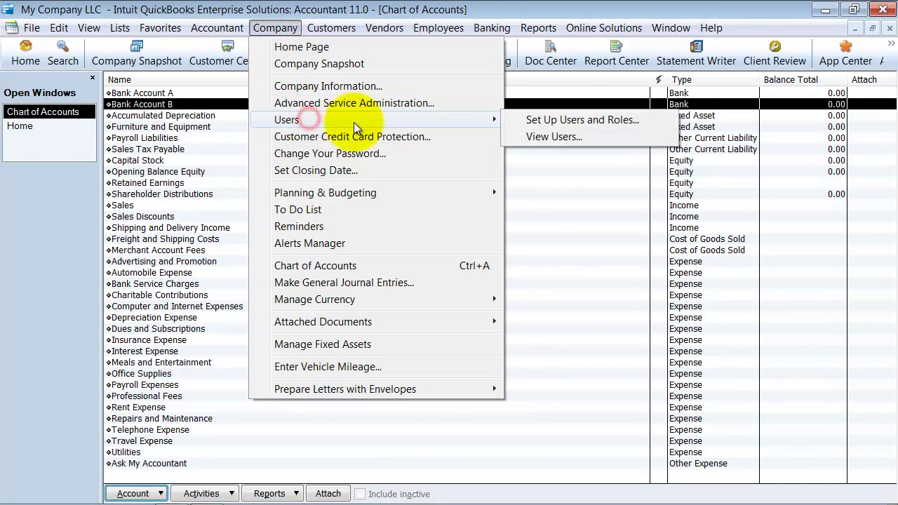
left_click(619, 119)
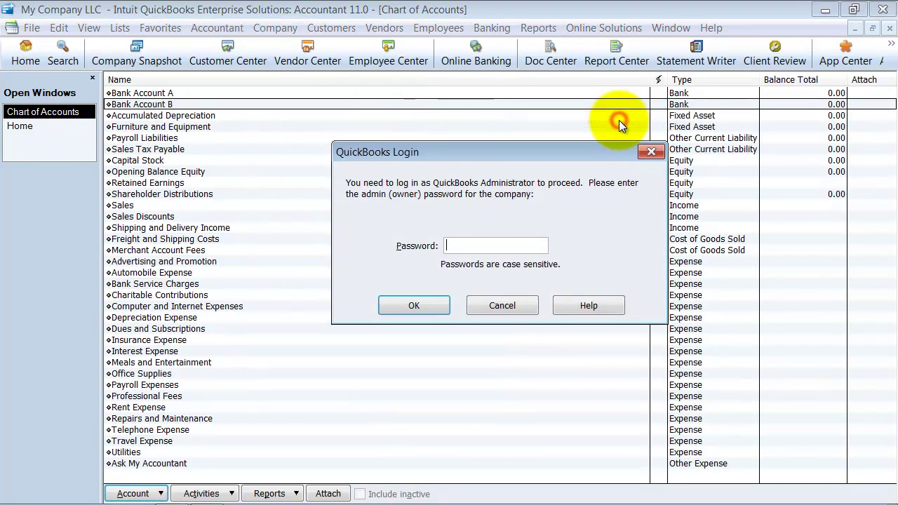
type("*****")
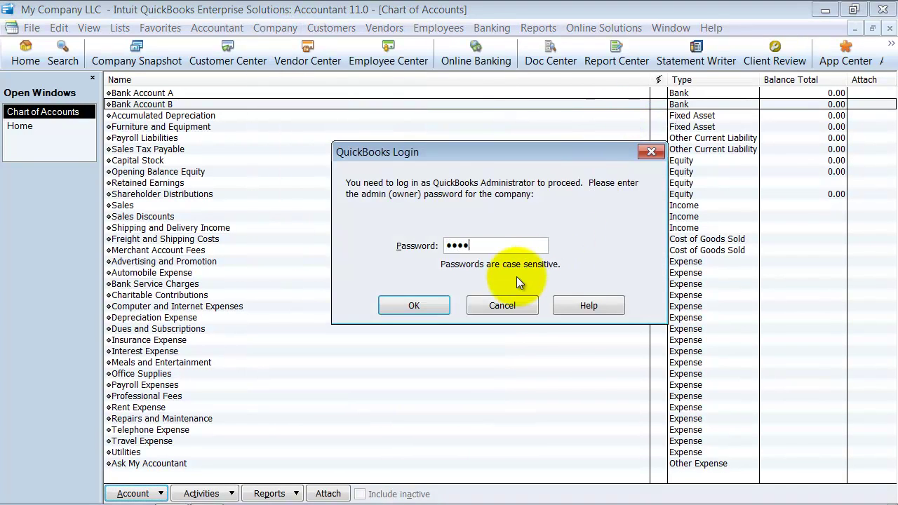
key("Return")
left_click(228, 147)
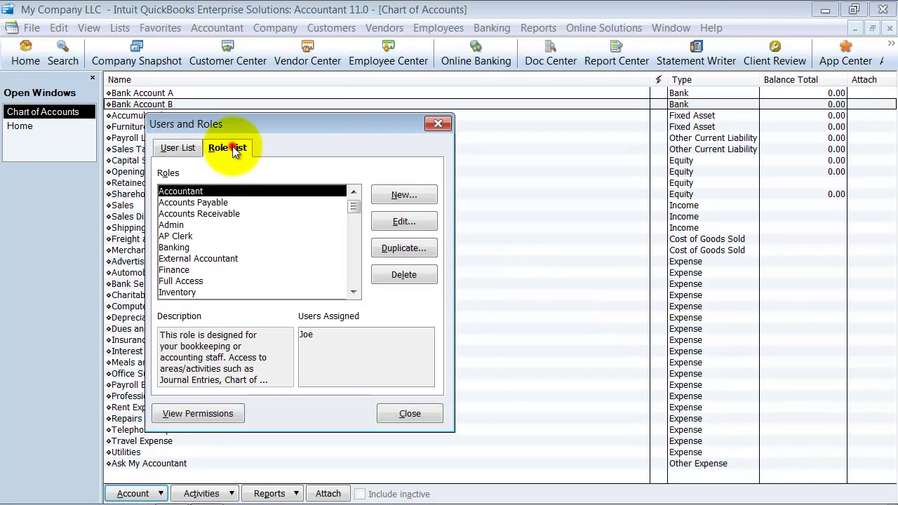
left_click(171, 236)
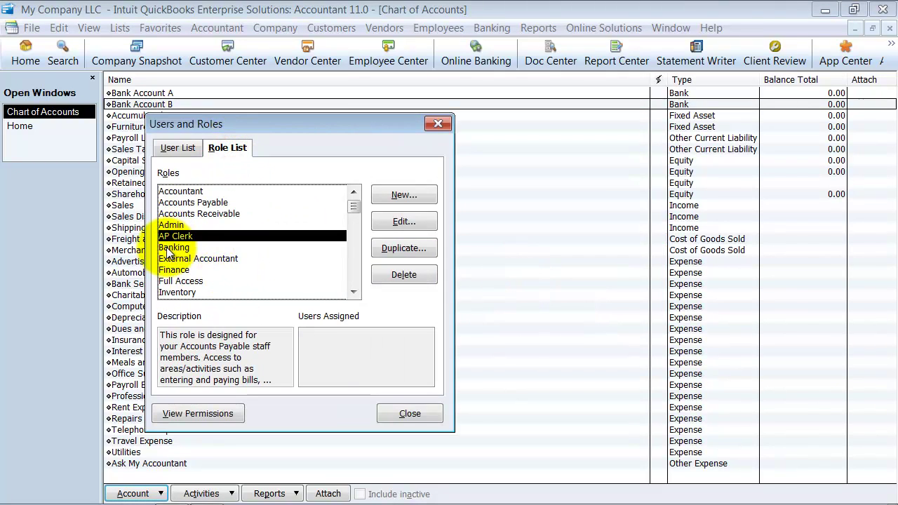
left_click(428, 221)
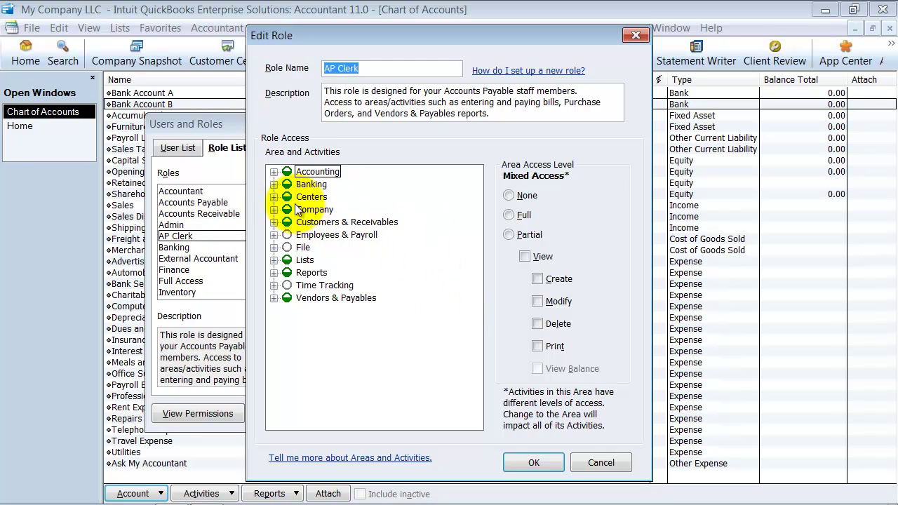
Give the AP Clerk role Partial access with View to Bank Account A in the Banking area, leaving Bank Account B at None.
left_click(273, 185)
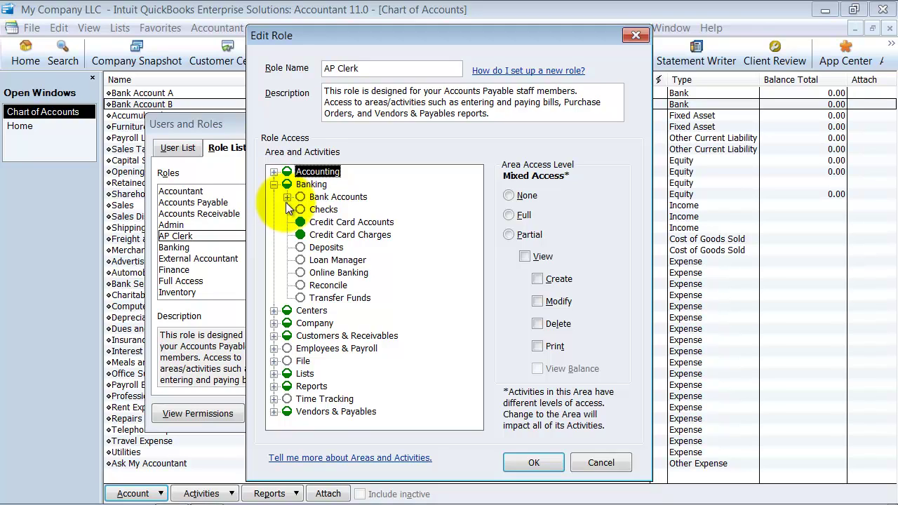
left_click(286, 197)
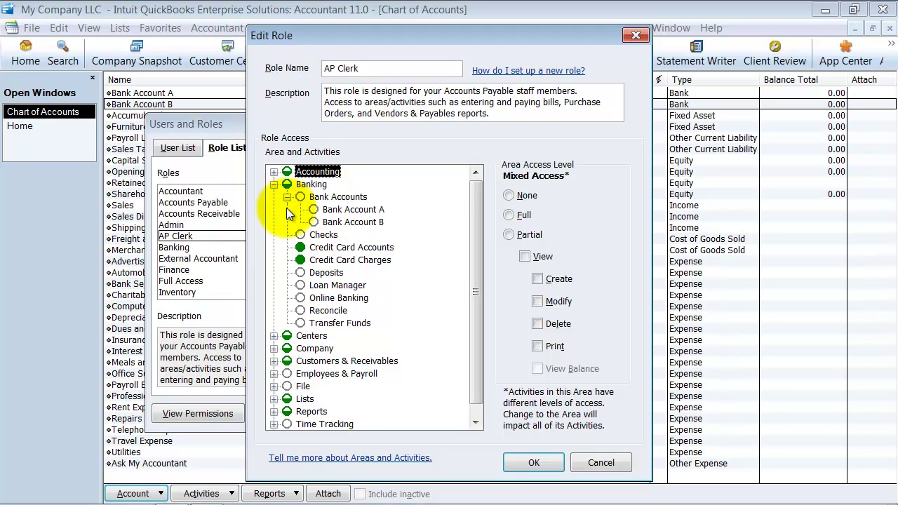
left_click(353, 209)
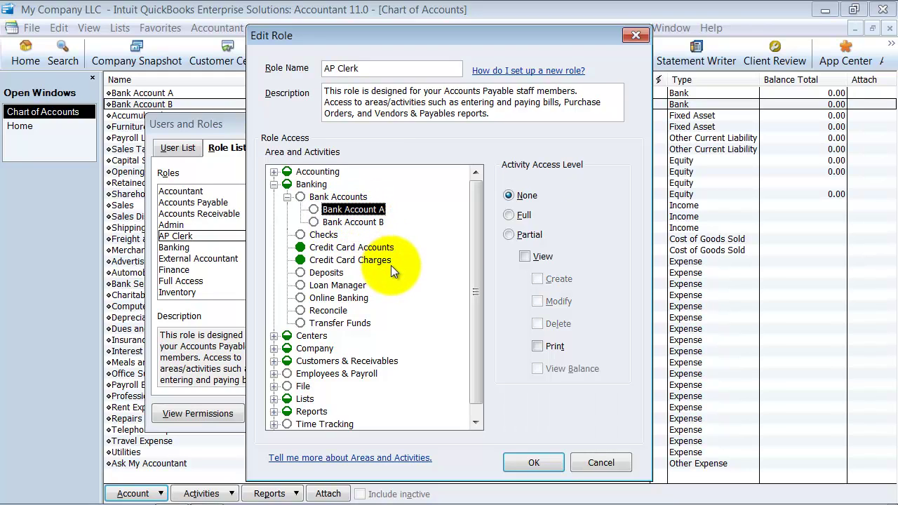
left_click(526, 256)
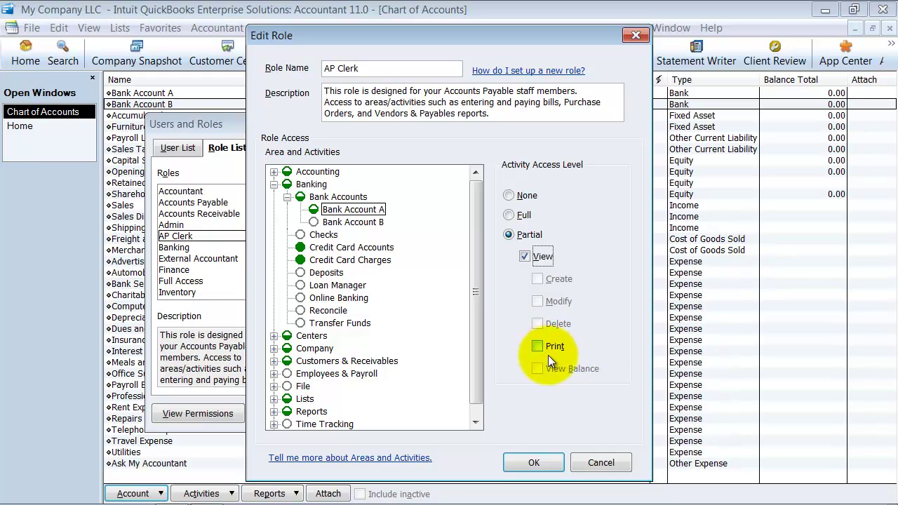
left_click(372, 222)
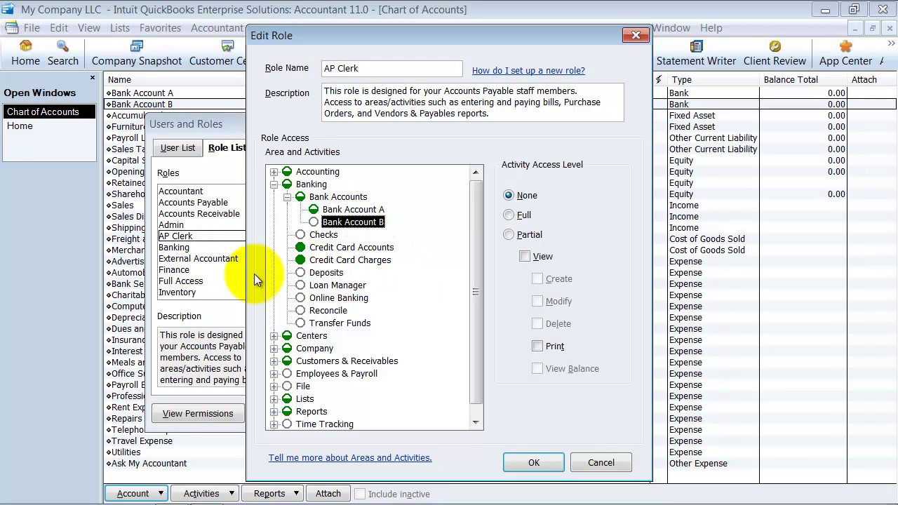
left_click(286, 198)
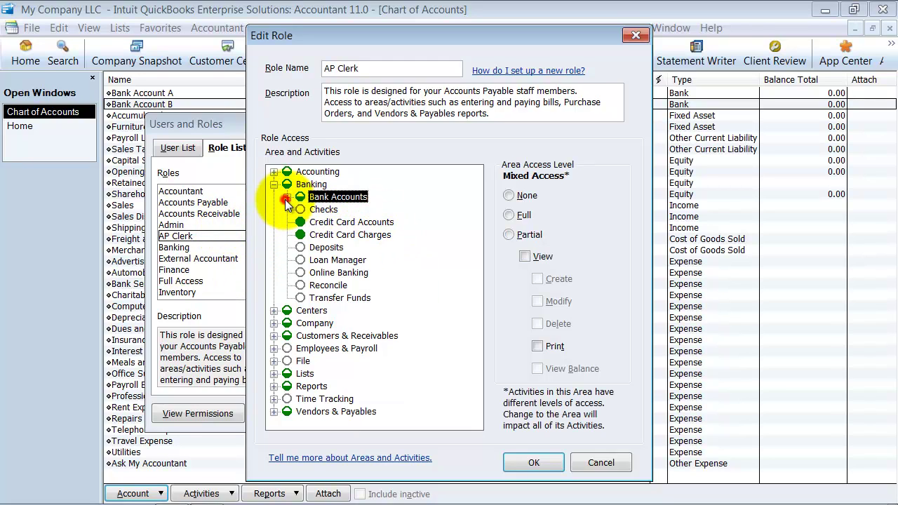
Review the AP Clerk role's access levels for the Banking activities from Checks through Reconcile.
left_click(323, 210)
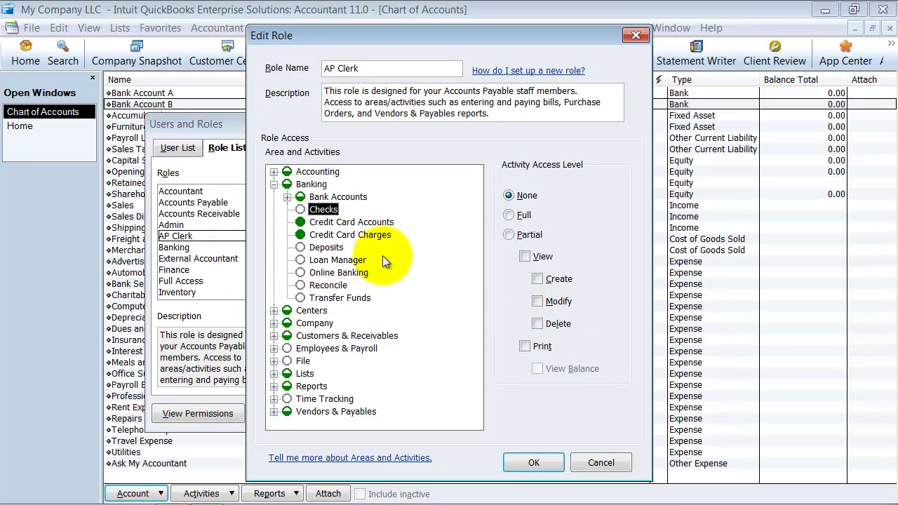
left_click(379, 222)
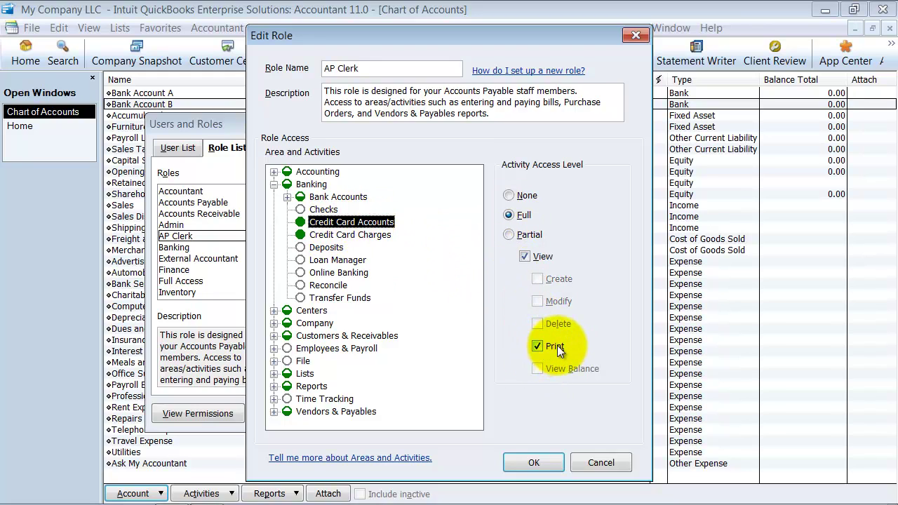
left_click(336, 234)
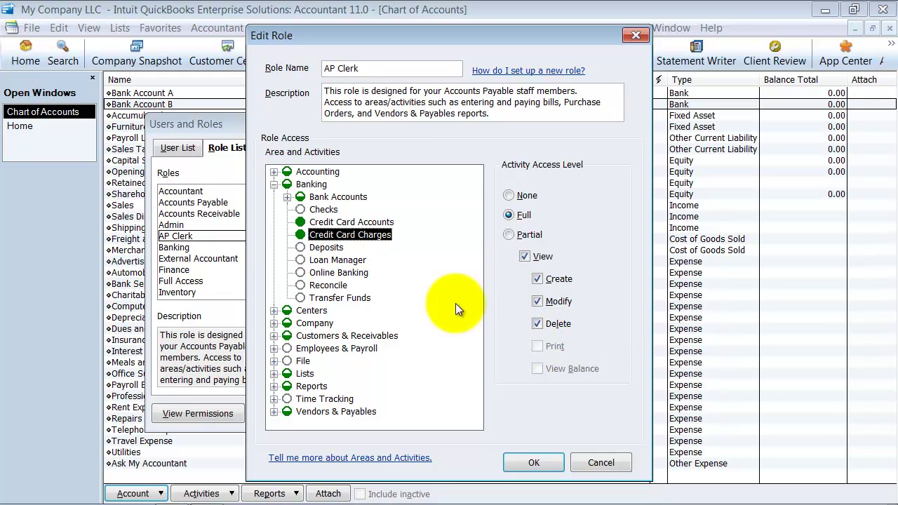
left_click(328, 247)
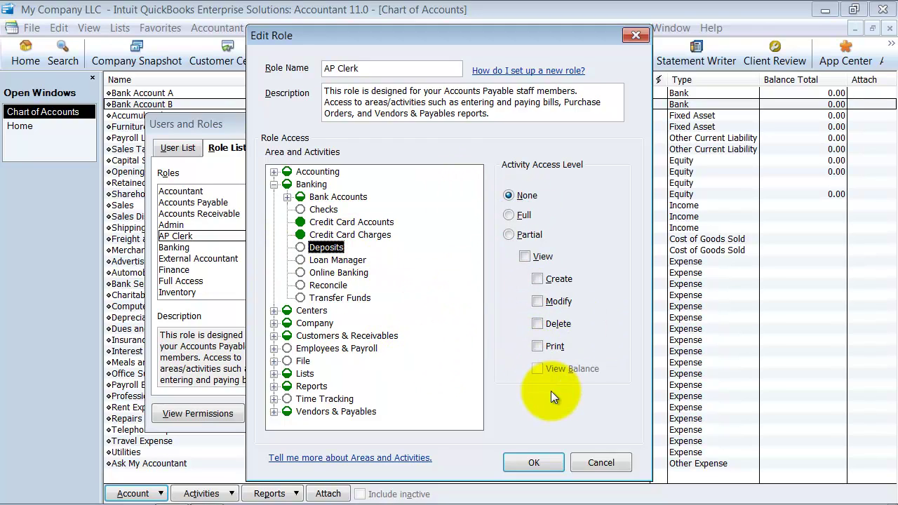
left_click(348, 260)
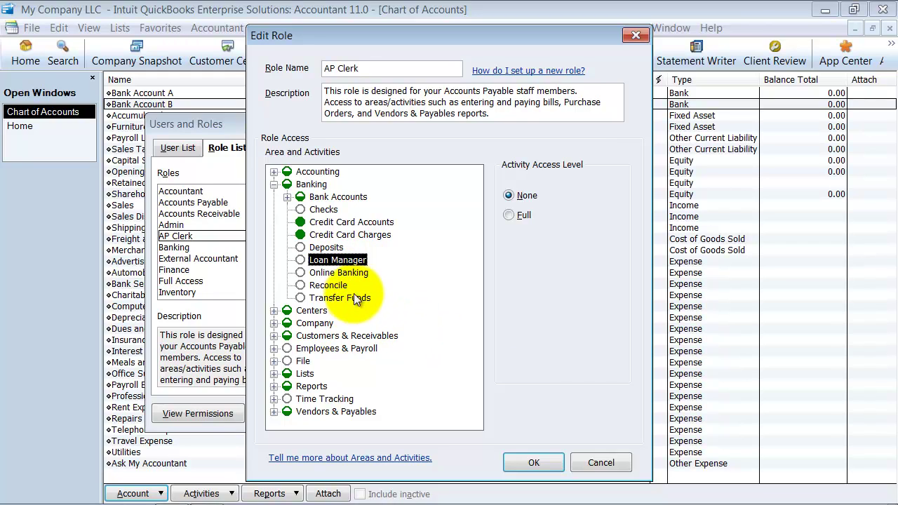
left_click(342, 273)
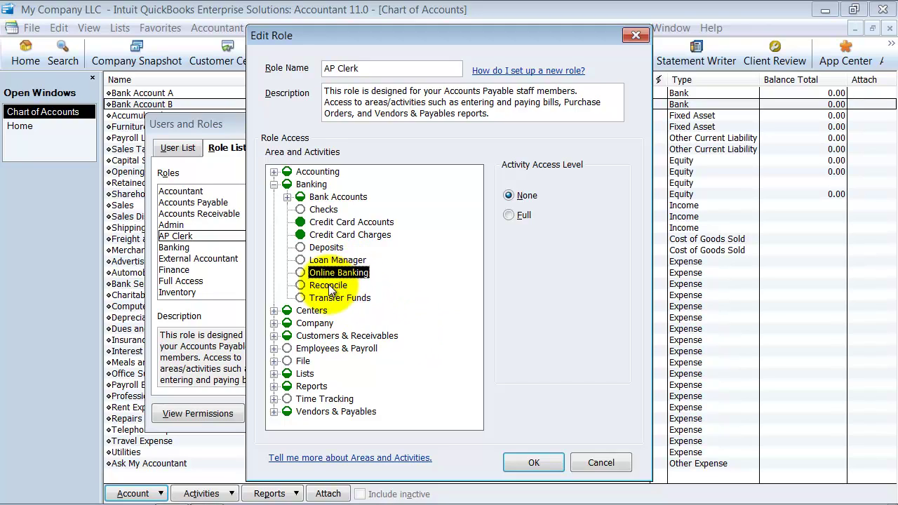
left_click(336, 286)
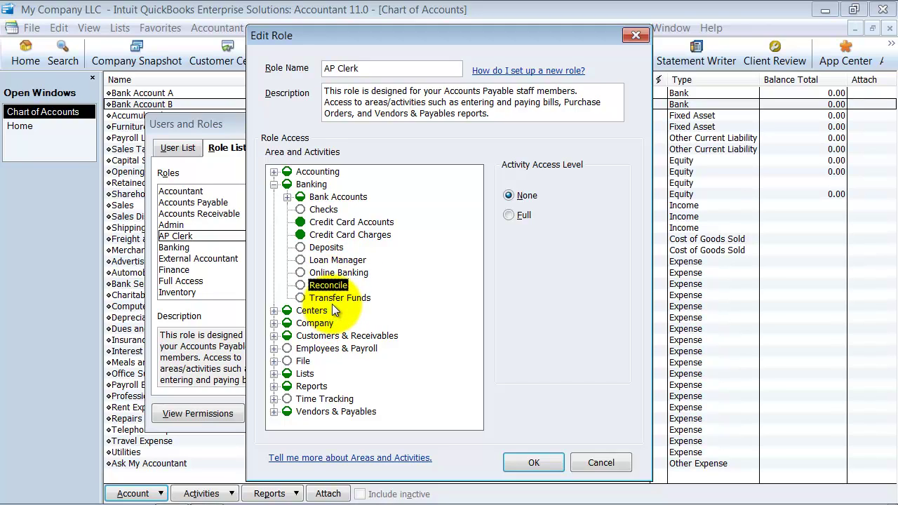
Try Partial access with Create and Modify, and Full access, for Transfer Funds and set it back to None.
left_click(334, 299)
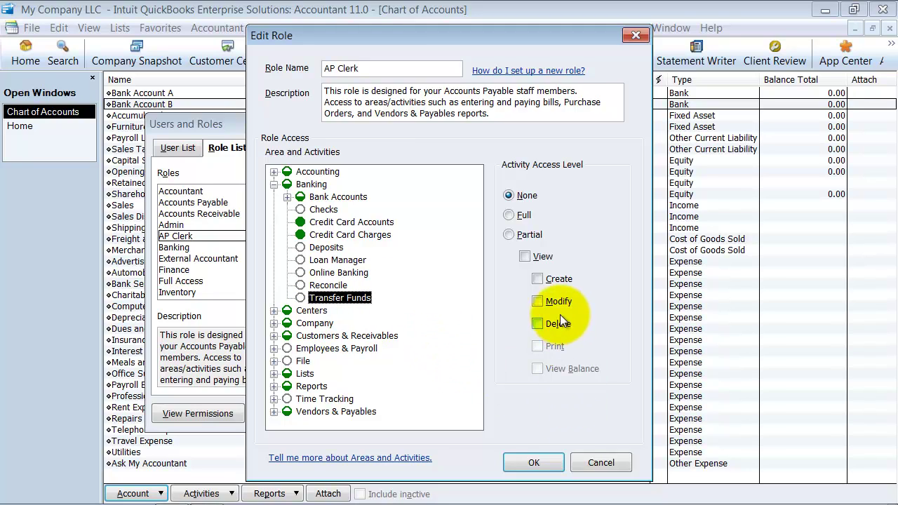
left_click(537, 279)
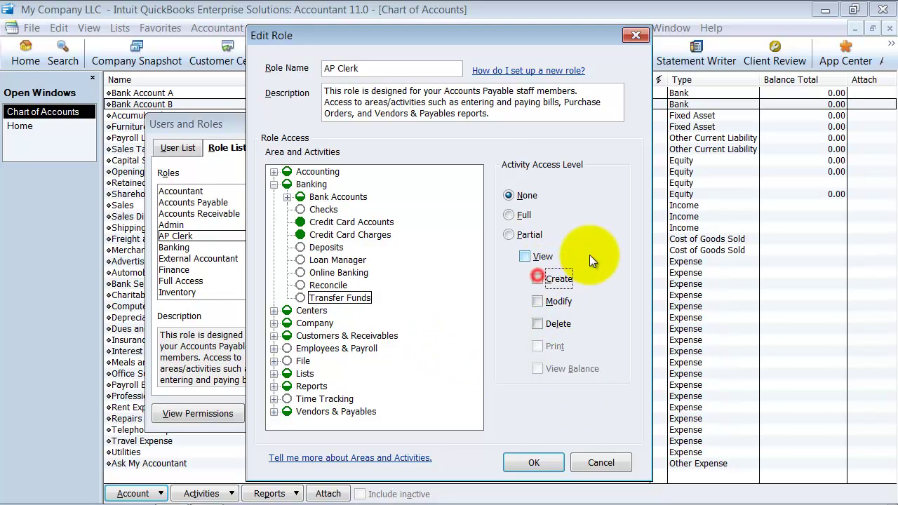
left_click(541, 279)
left_click(537, 302)
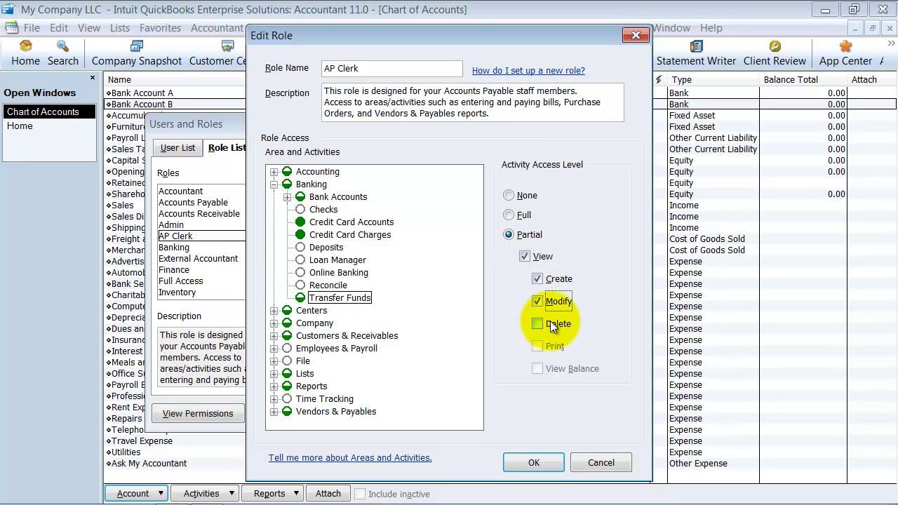
left_click(537, 301)
left_click(508, 215)
left_click(508, 195)
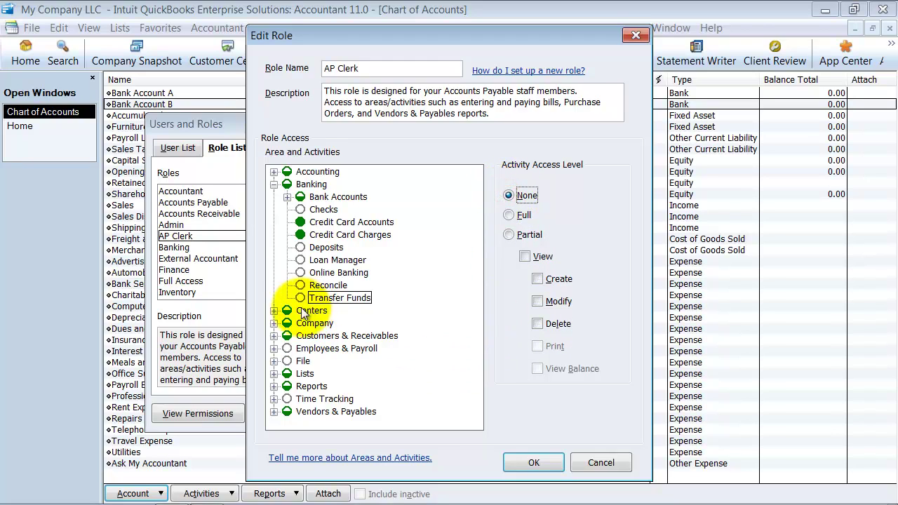
Review the AP Clerk role's Customer Center and Employee Center access, and remove the Print List permission from its Vendor Center access.
left_click(274, 184)
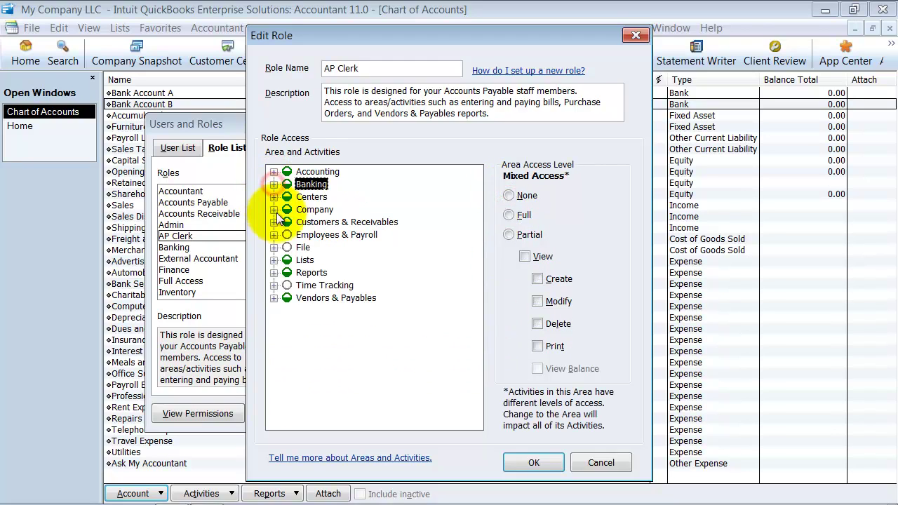
left_click(274, 197)
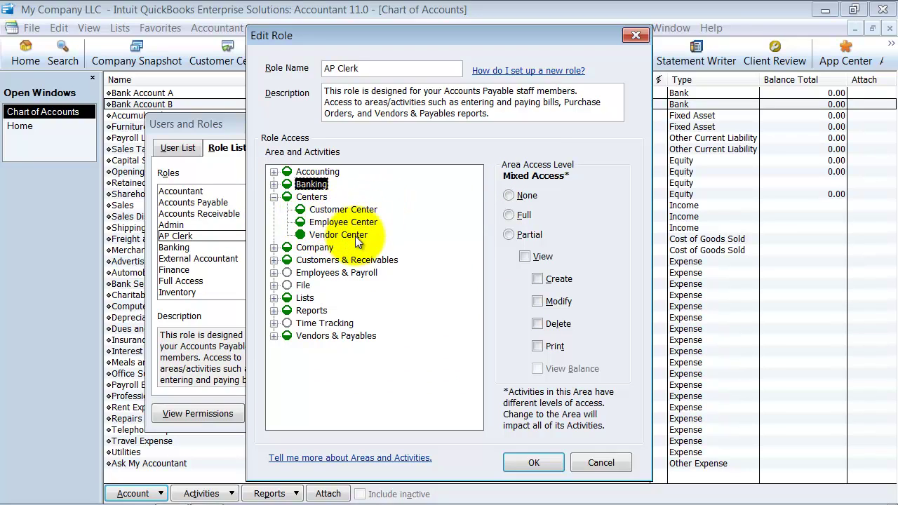
left_click(319, 213)
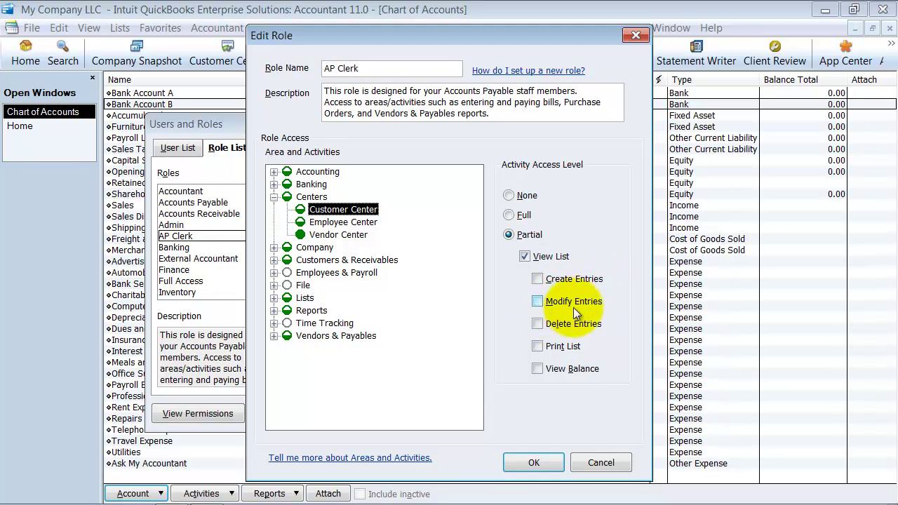
left_click(349, 221)
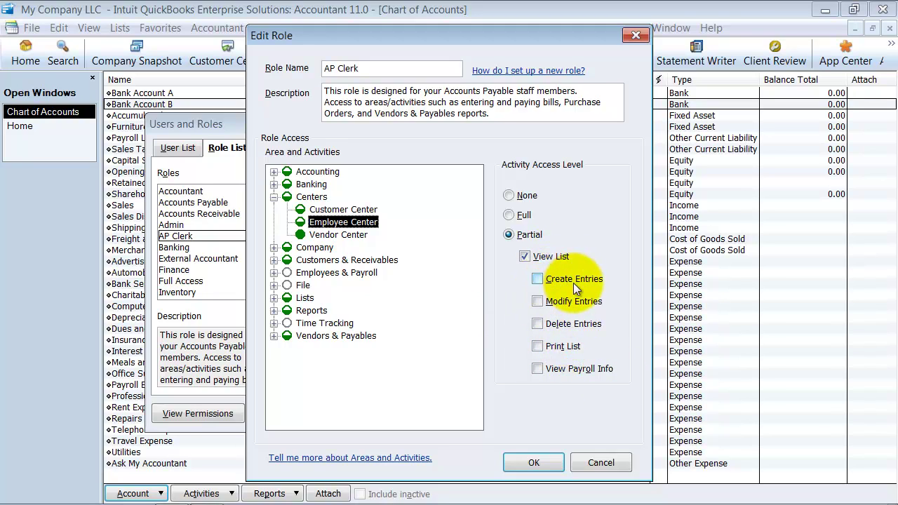
left_click(342, 234)
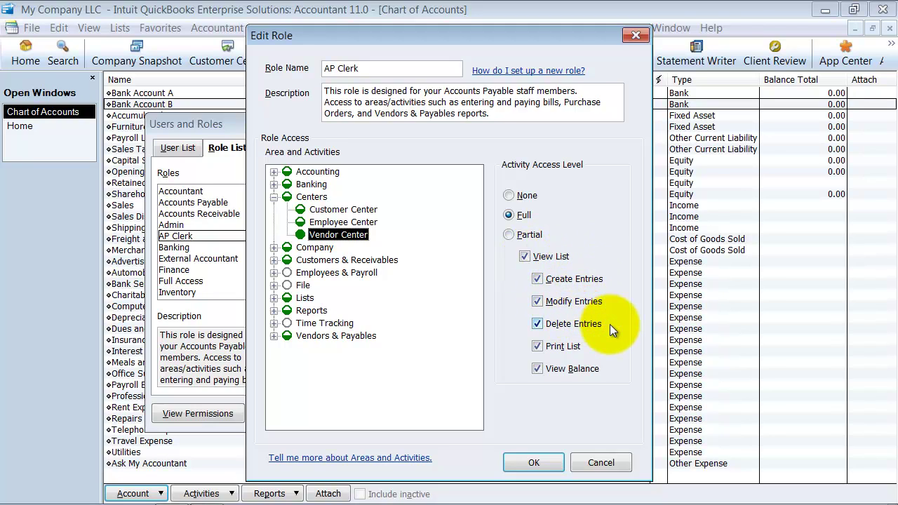
left_click(537, 346)
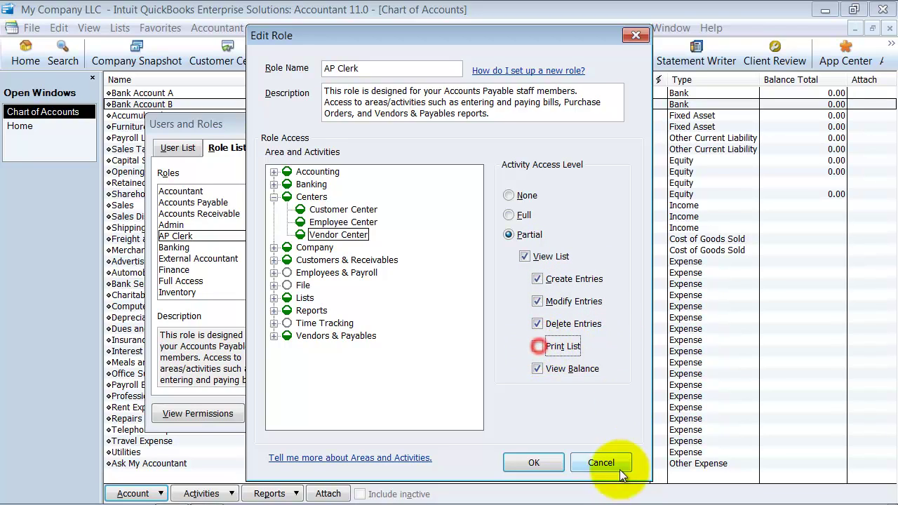
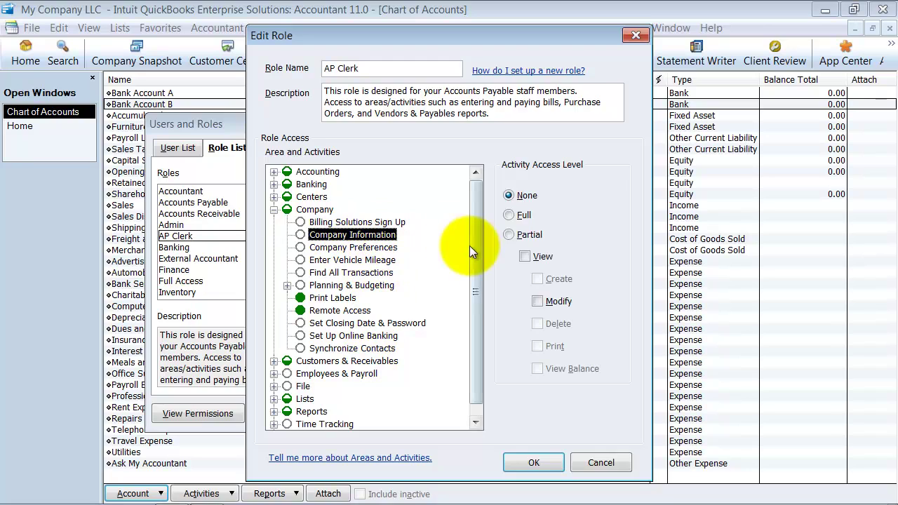
Try Full access with Modify for Company Information in the Company area and set it back to None.
left_click(543, 300)
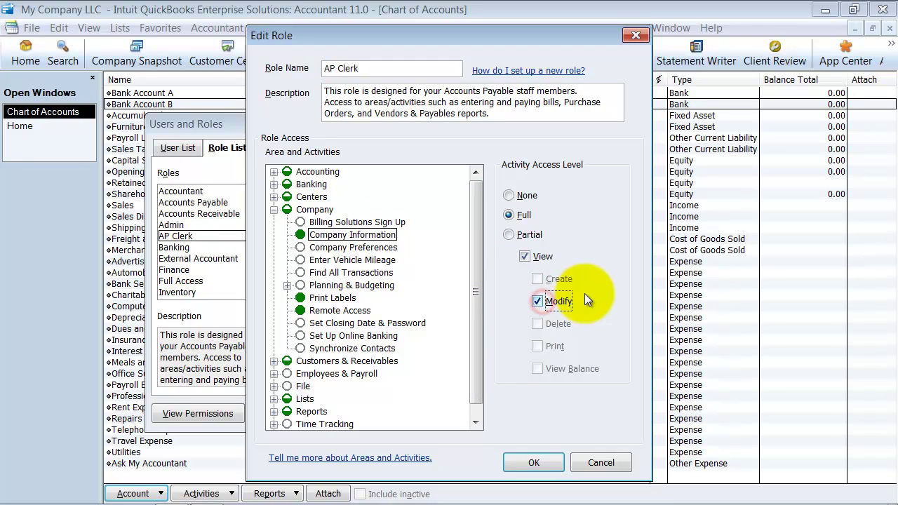
left_click(508, 196)
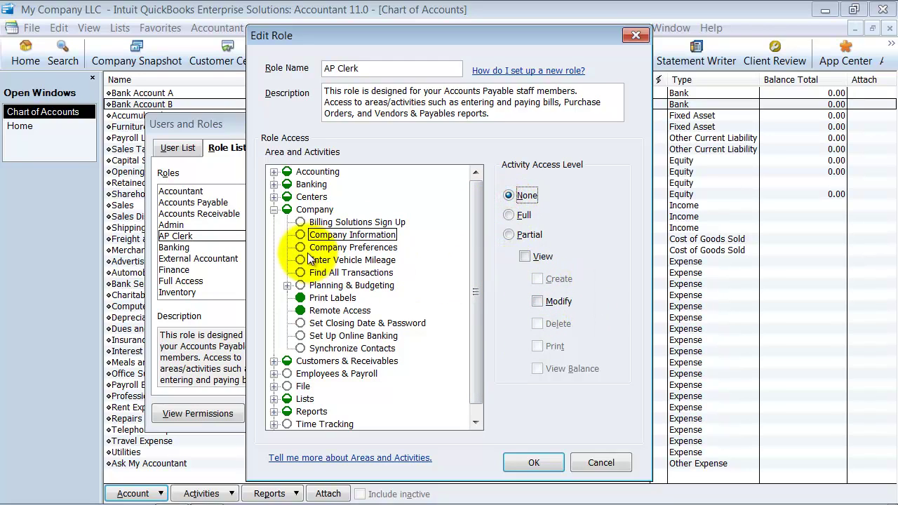
Review the access levels of the Company activities from Company Preferences through Print Labels, including both Planning & Budgeting activities.
left_click(351, 247)
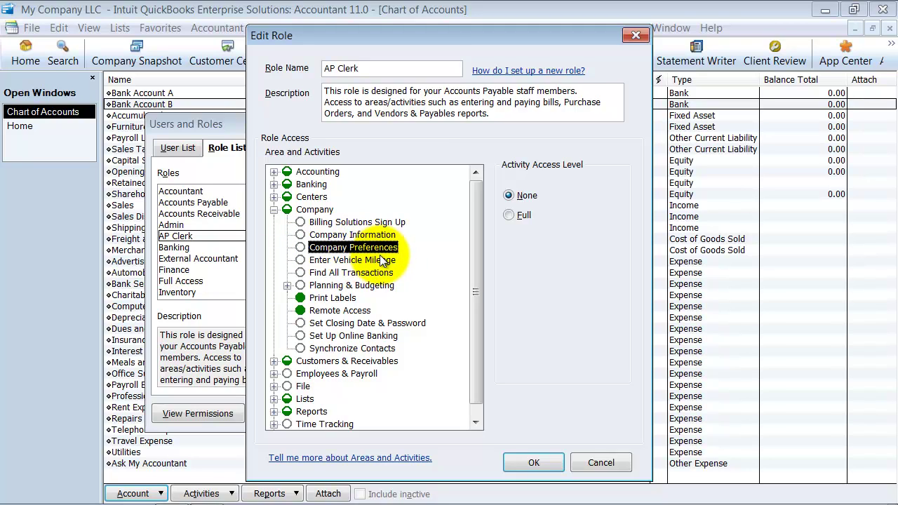
left_click(330, 260)
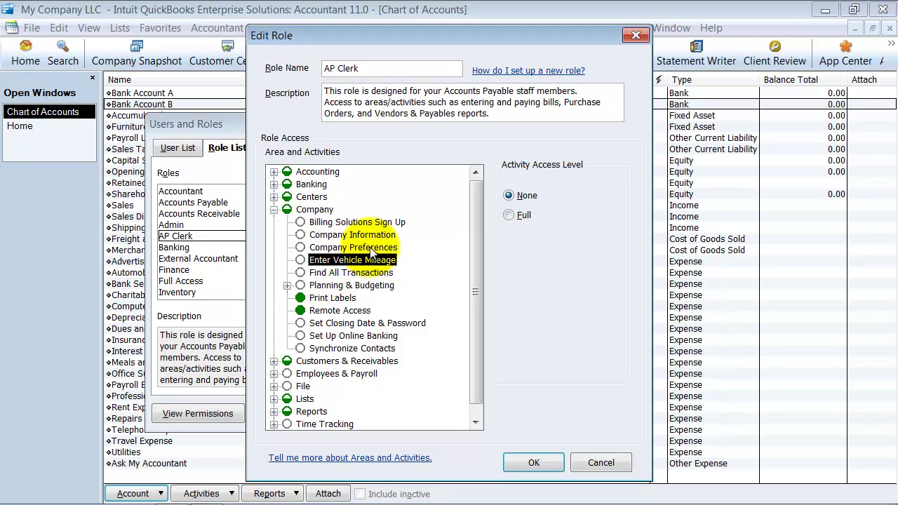
left_click(337, 273)
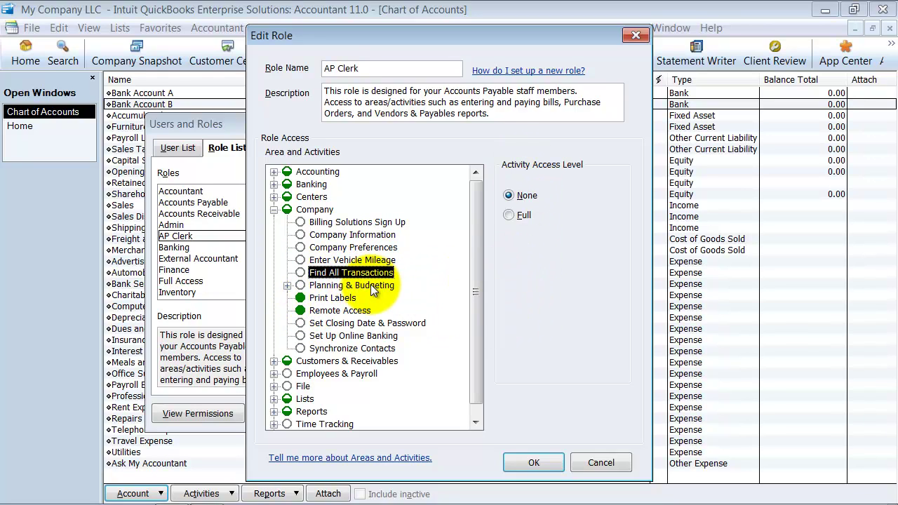
left_click(287, 285)
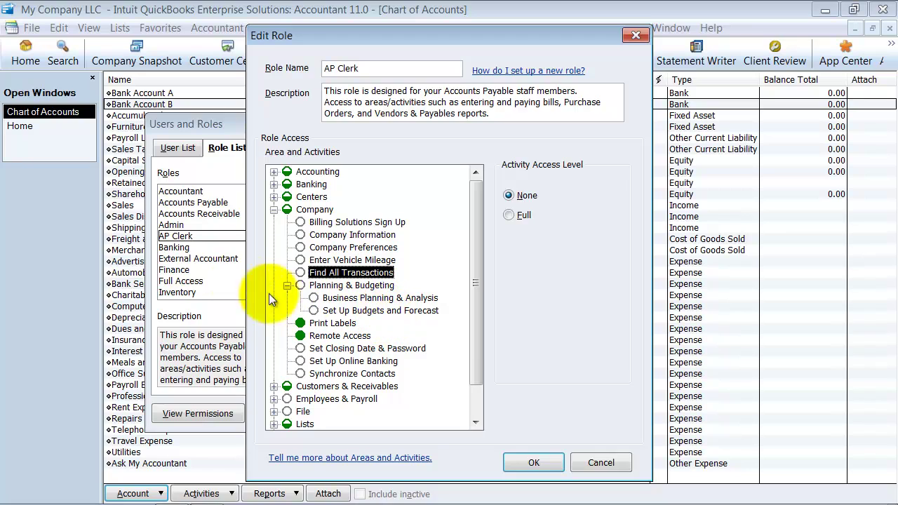
left_click(326, 298)
left_click(331, 310)
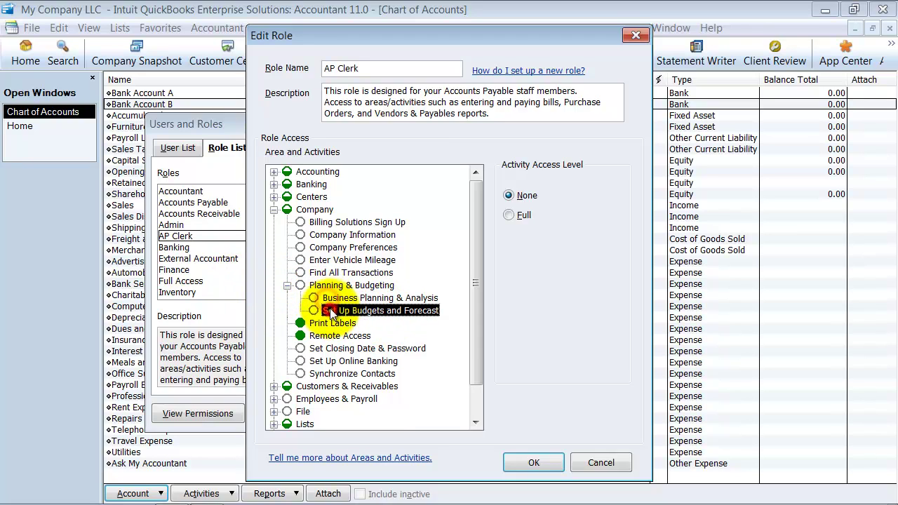
left_click(326, 285)
left_click(287, 286)
left_click(309, 298)
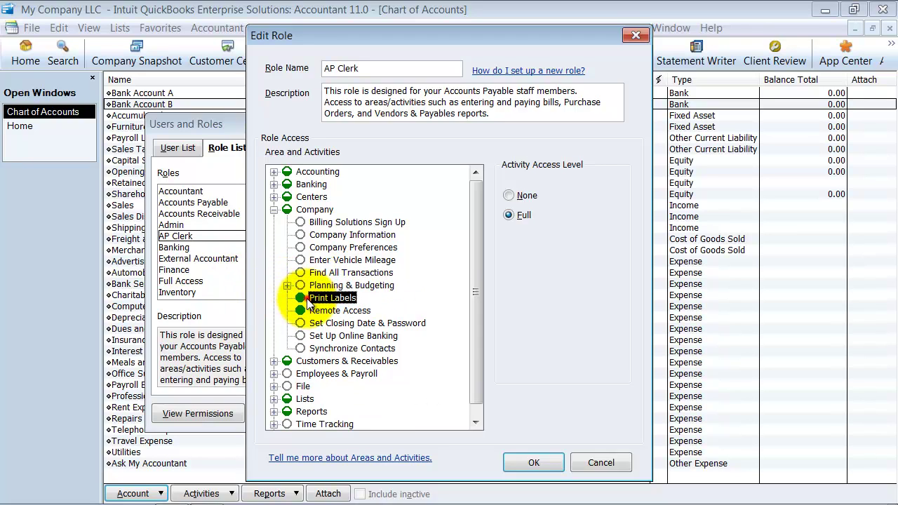
Set the role's Remote Access to None and review the remaining Company activities through Synchronize Contacts.
left_click(354, 312)
left_click(524, 197)
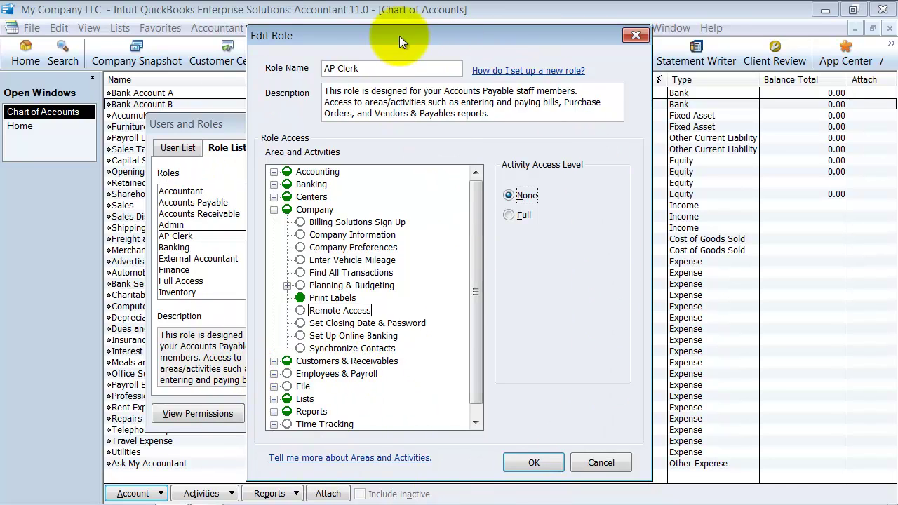
left_click(331, 323)
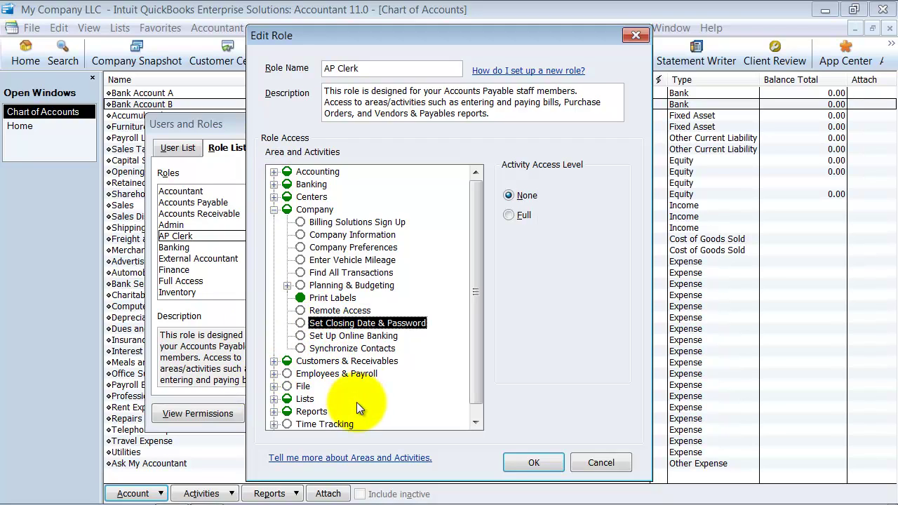
left_click(356, 337)
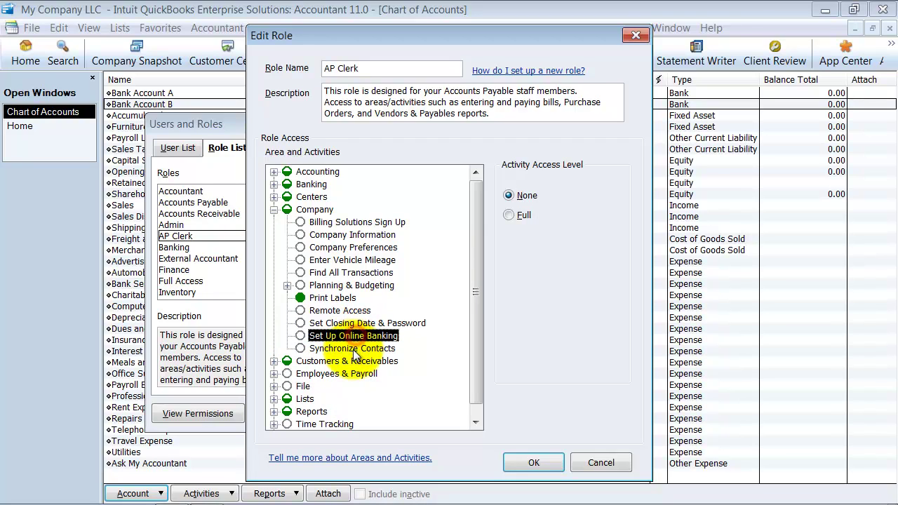
left_click(357, 348)
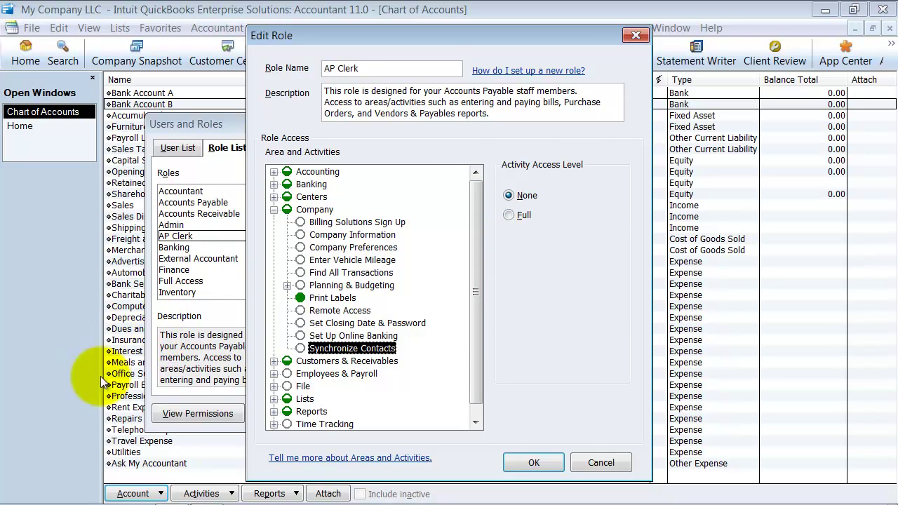
Review the access levels of the Customers & Receivables activities from Accounts Receivable Accounts through Change Item Prices.
left_click(273, 210)
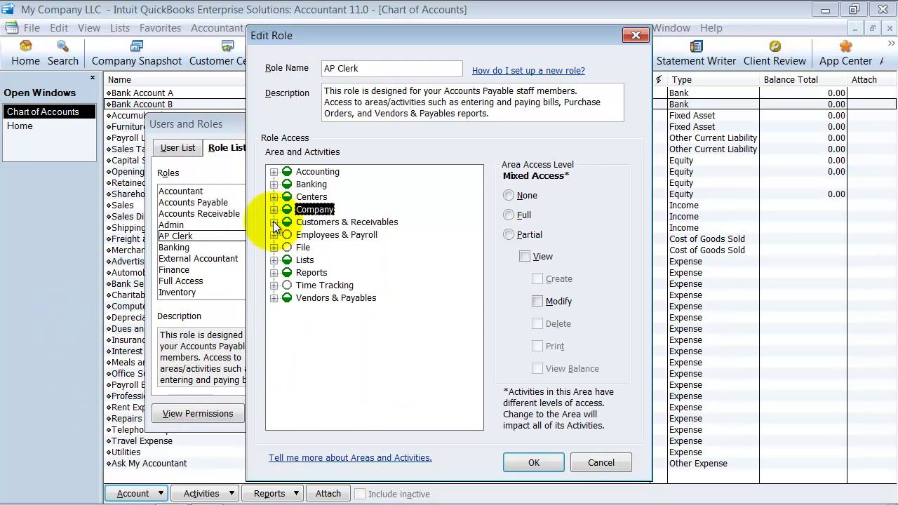
left_click(274, 222)
scroll(415, 282, "down", 1)
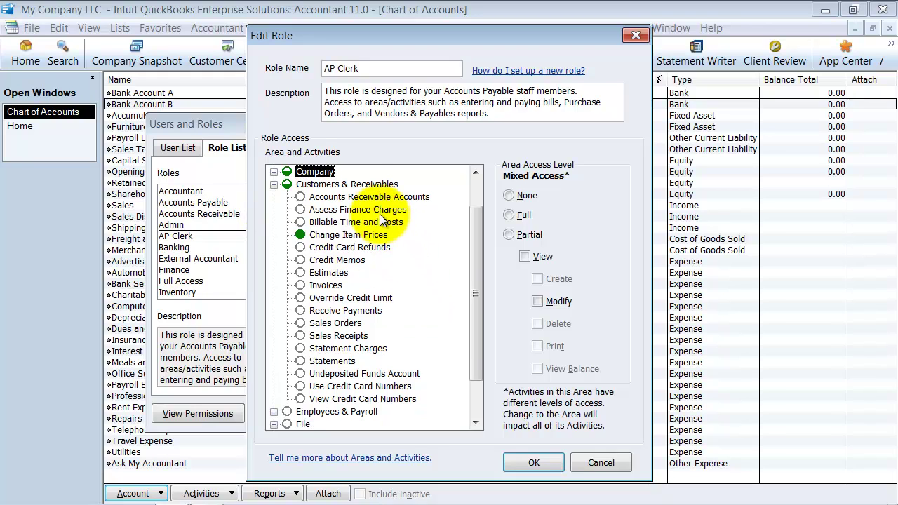
left_click(317, 198)
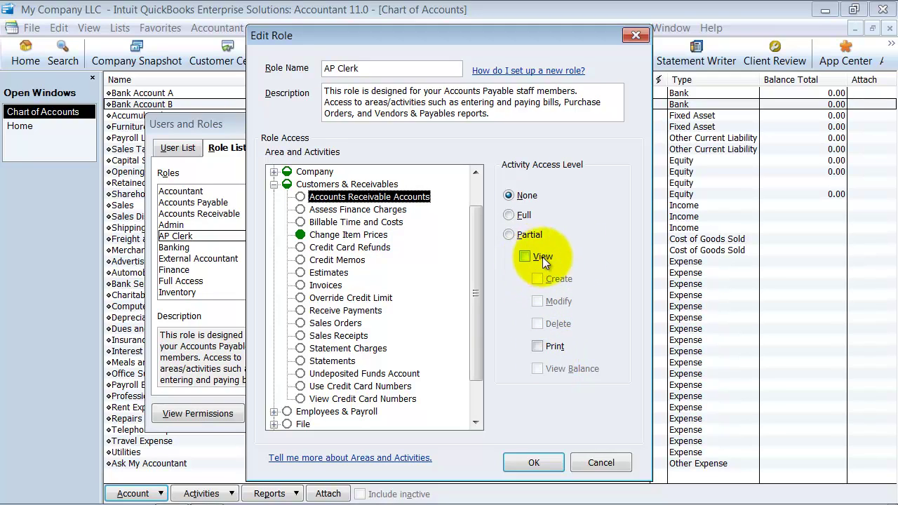
left_click(337, 210)
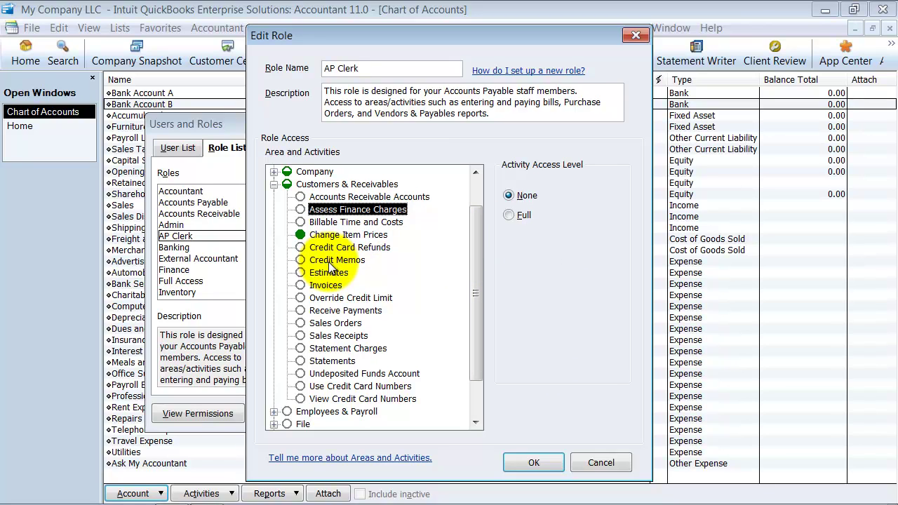
left_click(371, 221)
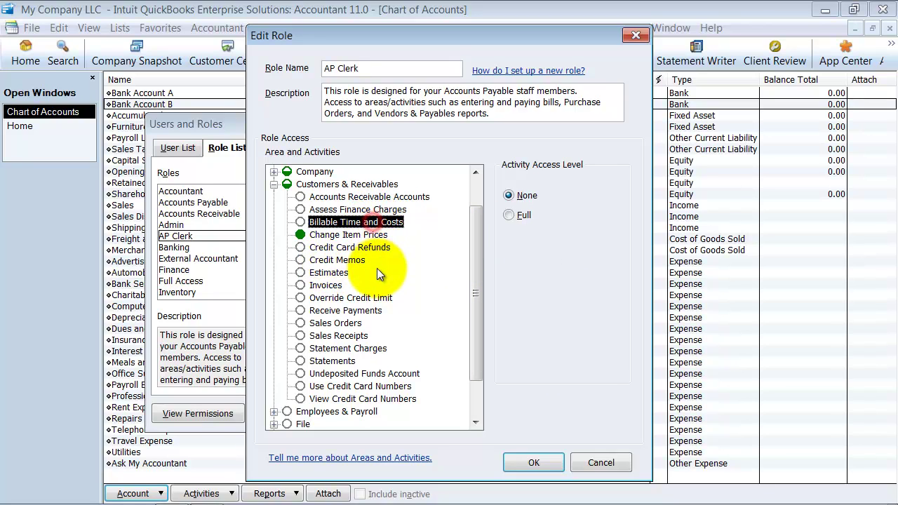
left_click(378, 235)
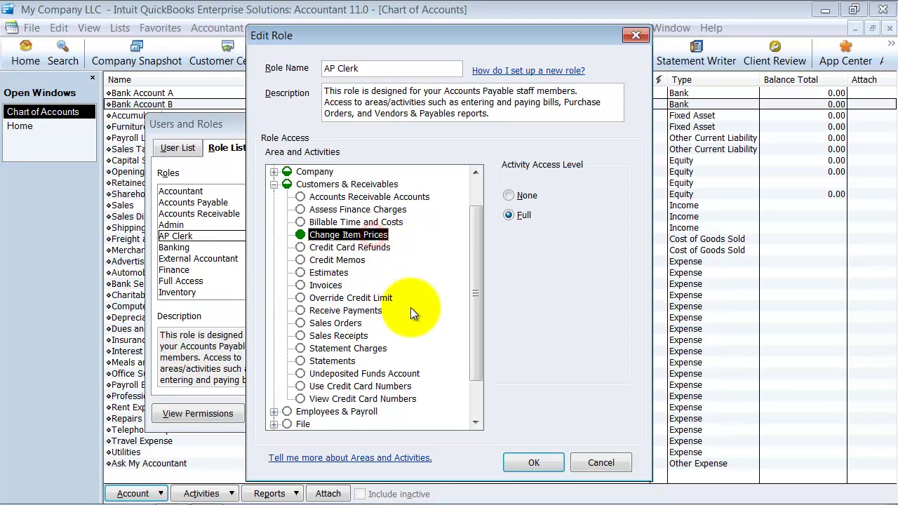
Try Partial access with View and Create for Credit Card Refunds and set it back to None.
left_click(369, 247)
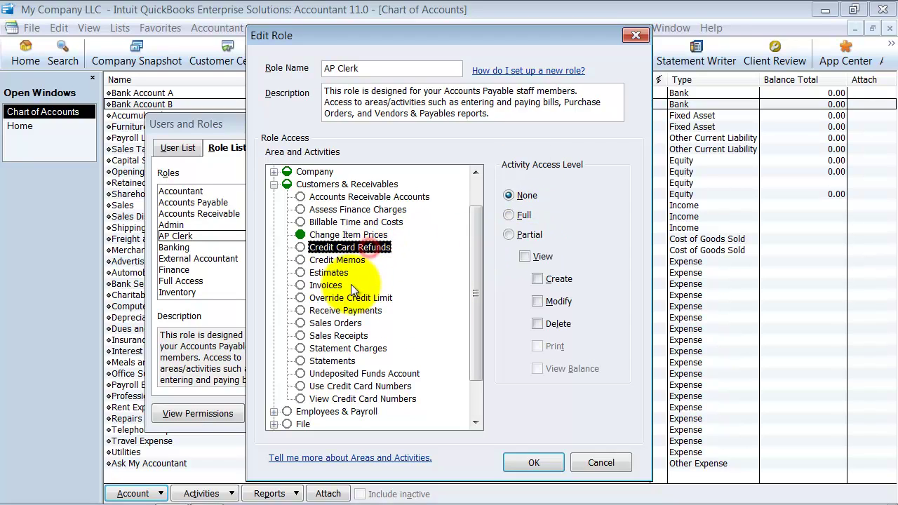
left_click(528, 256)
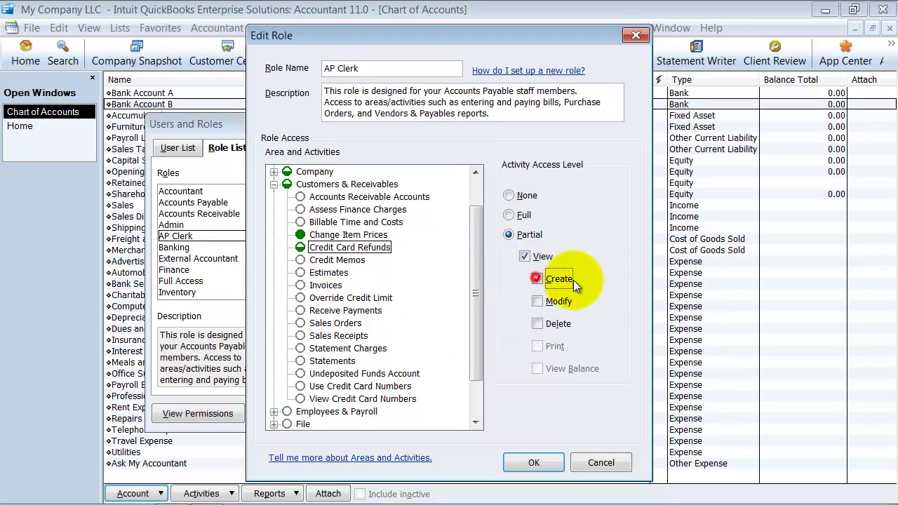
left_click(567, 279)
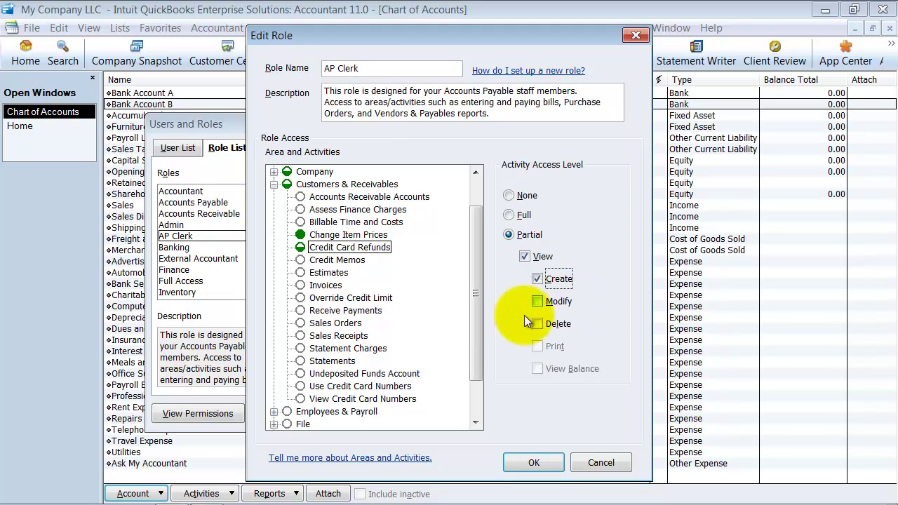
left_click(525, 257)
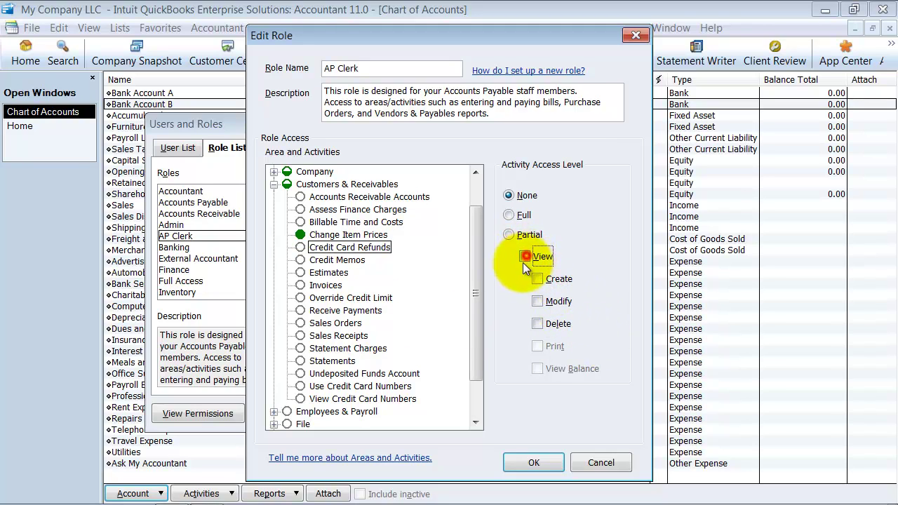
Review the access levels of the Customers & Receivables activities from Credit Memos through Sales Orders.
left_click(334, 272)
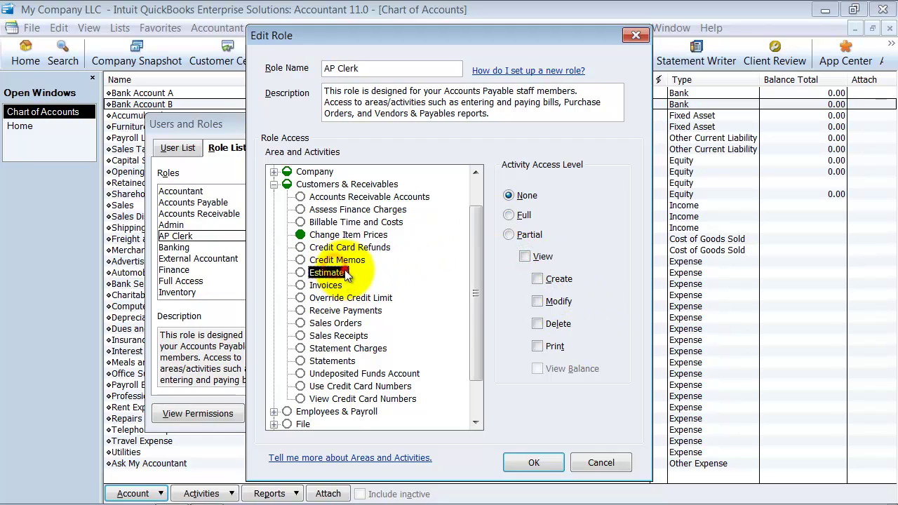
left_click(337, 260)
left_click(342, 274)
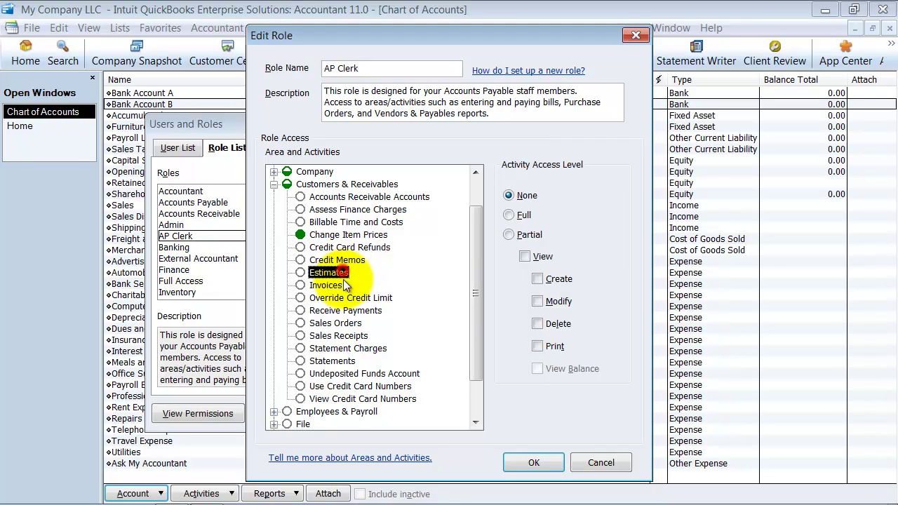
left_click(334, 286)
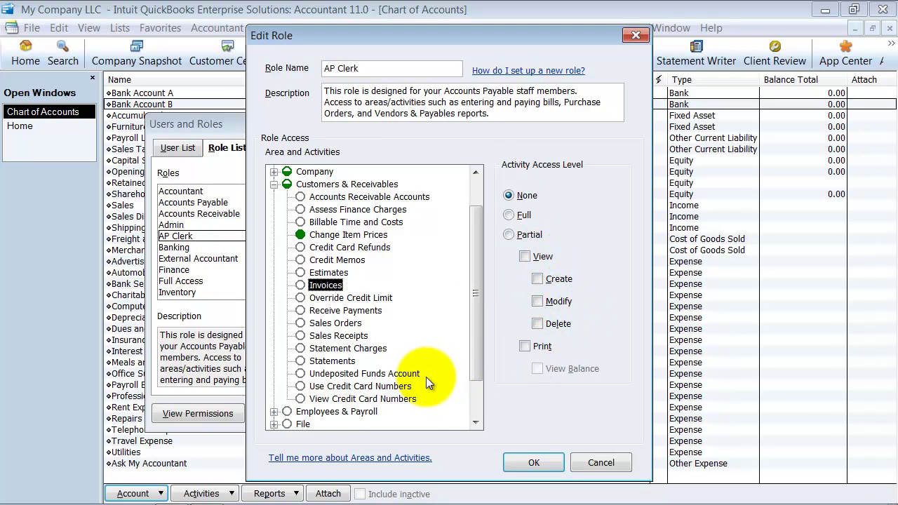
left_click(351, 298)
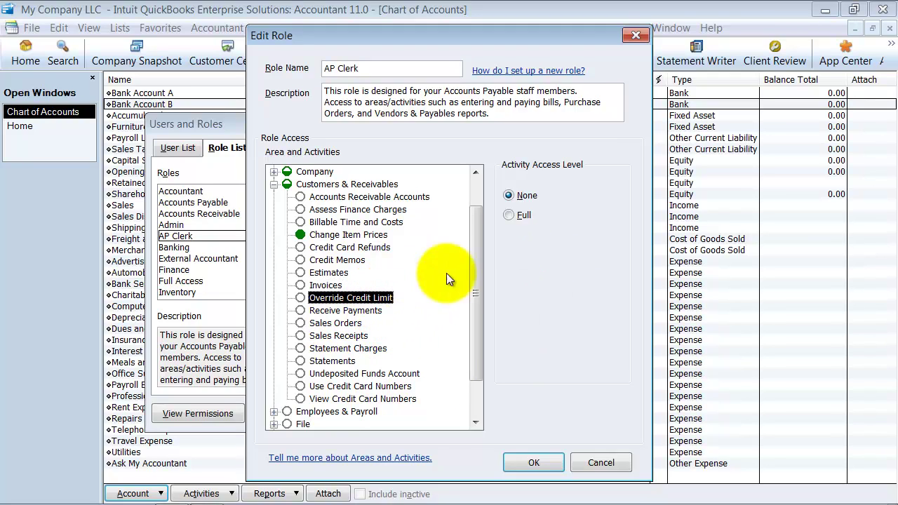
left_click(367, 313)
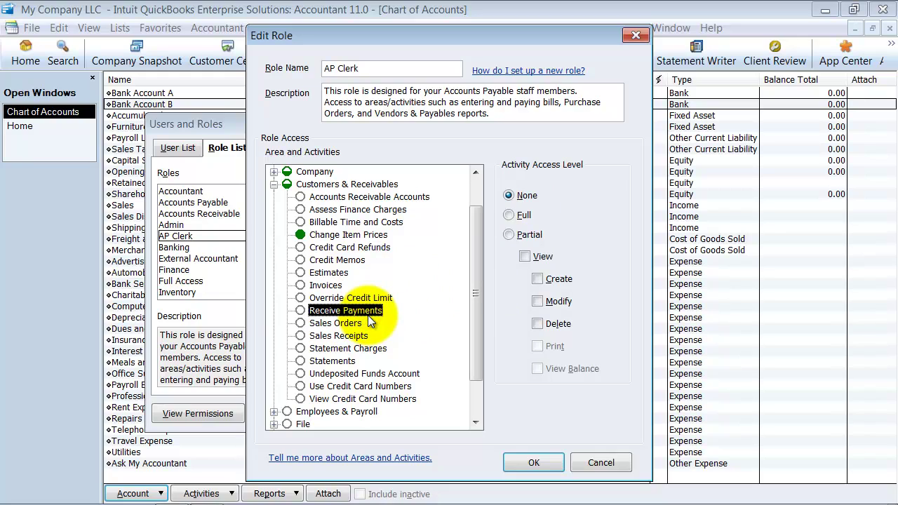
left_click(347, 325)
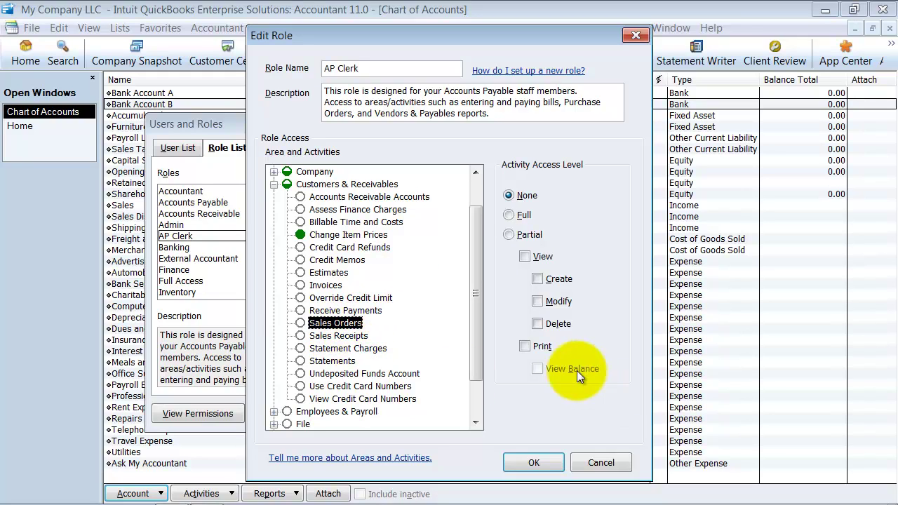
Review the access levels of the remaining Customers & Receivables activities from Sales Receipts through View Credit Card Numbers.
left_click(338, 335)
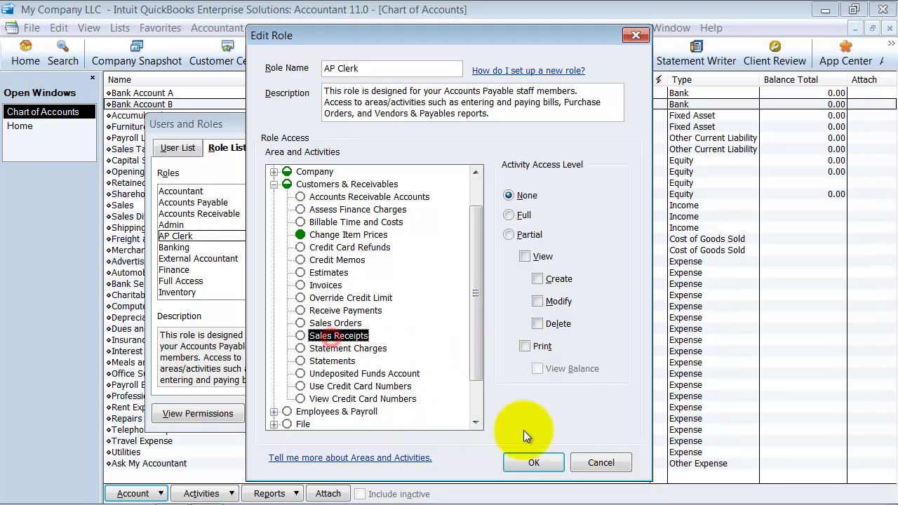
left_click(366, 348)
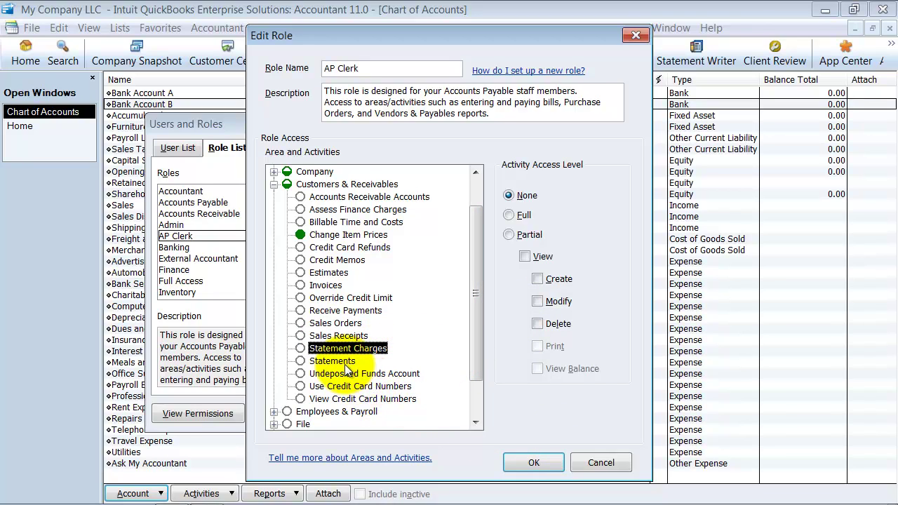
left_click(342, 362)
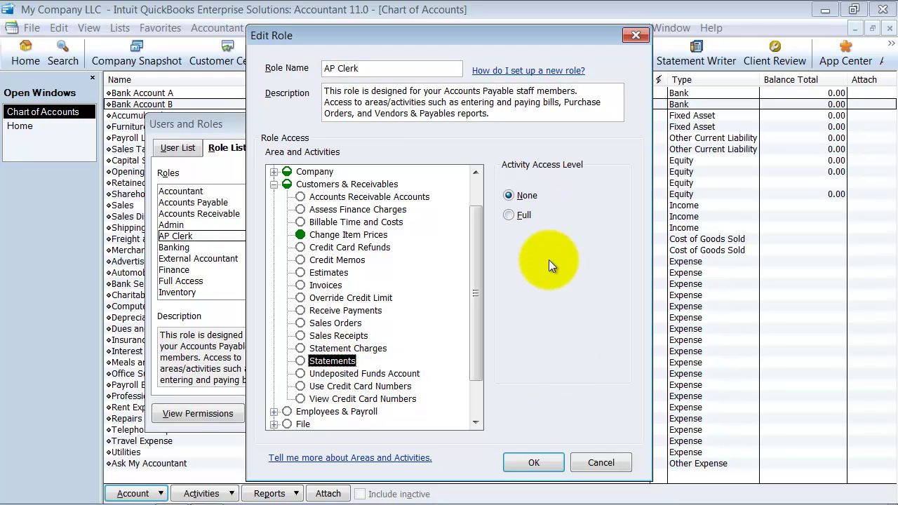
left_click(393, 374)
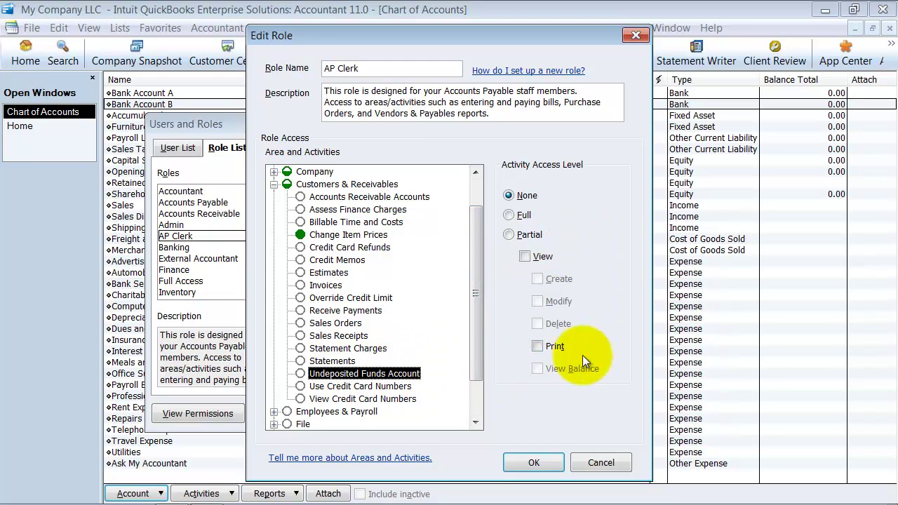
scroll(413, 338, "down", 1)
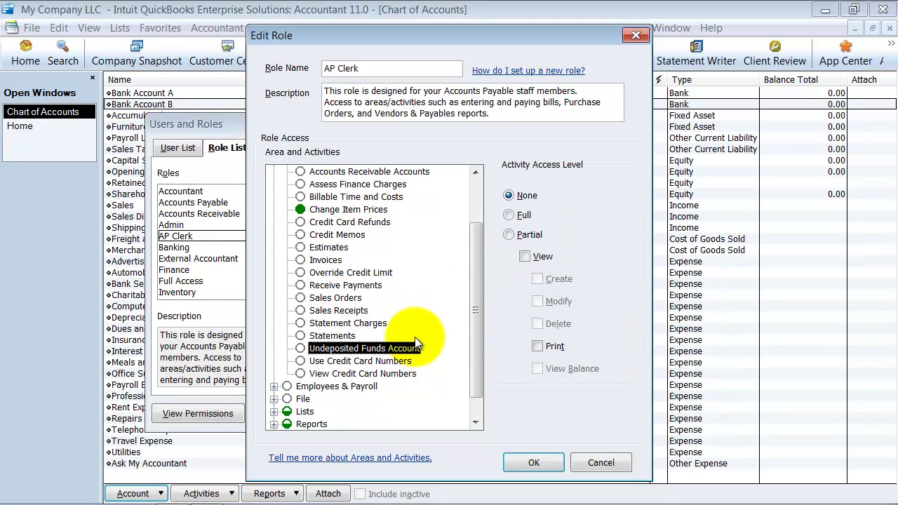
left_click(349, 360)
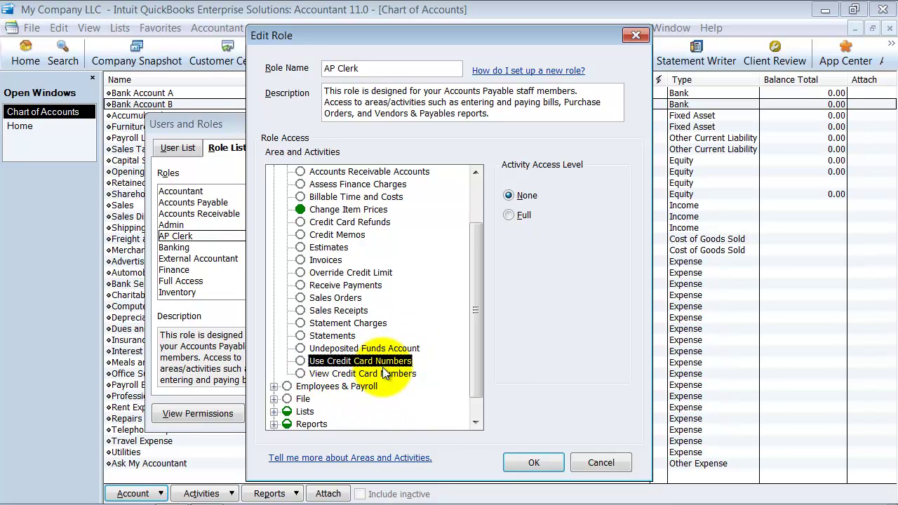
left_click(347, 374)
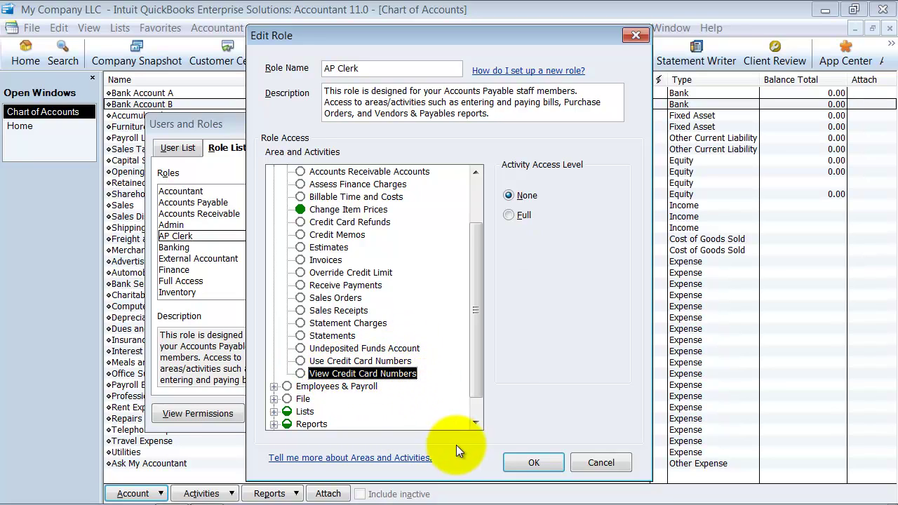
scroll(407, 321, "up", 3)
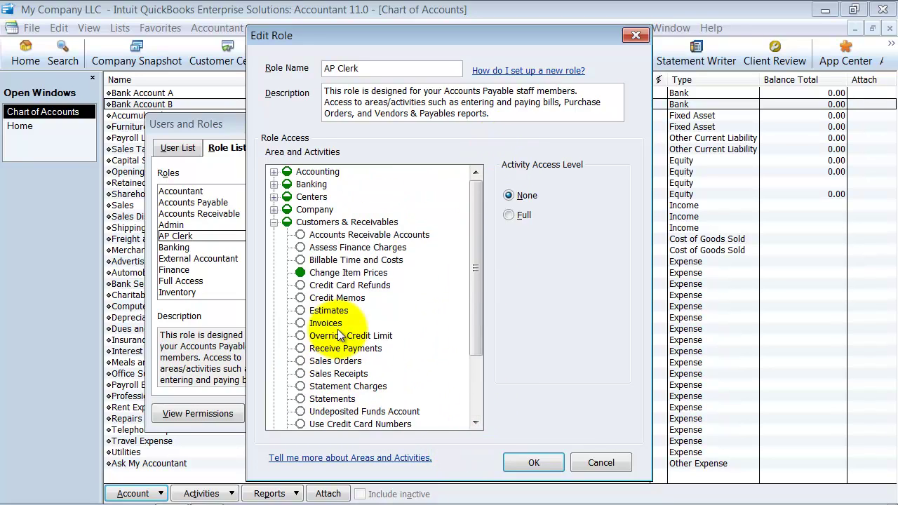
left_click(274, 222)
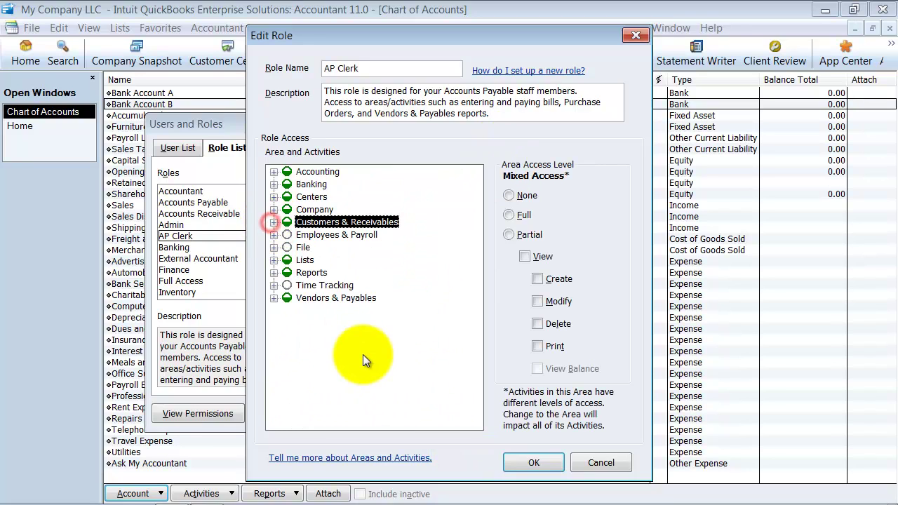
In Employees & Payroll, review Employee Organizer and give Paychecks Partial access with View, Create and Modify.
left_click(274, 235)
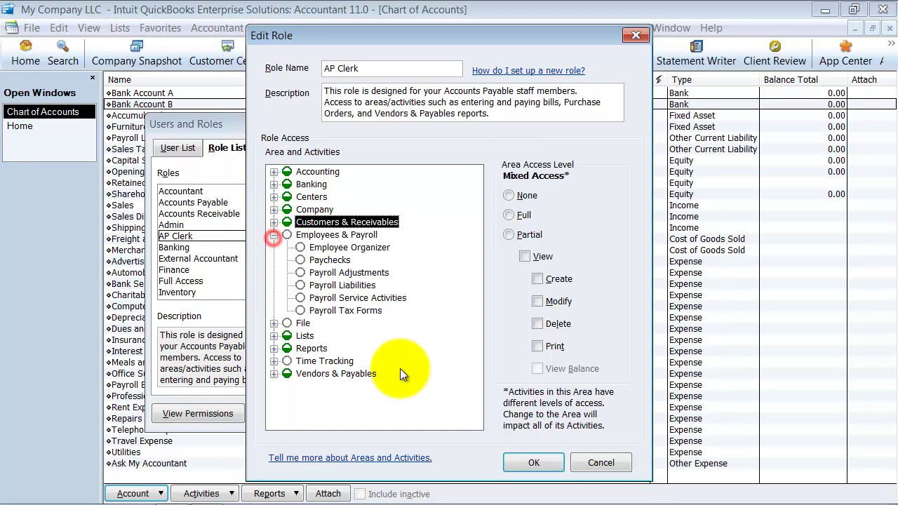
left_click(338, 248)
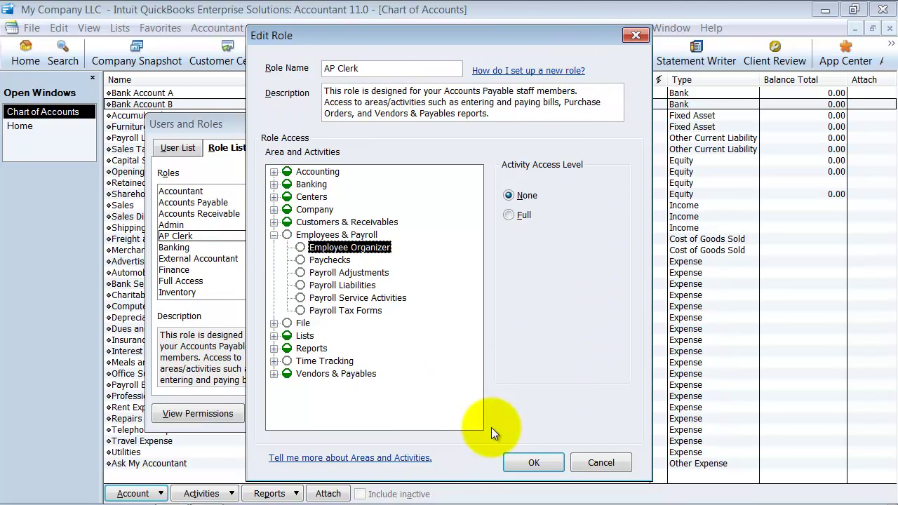
left_click(336, 260)
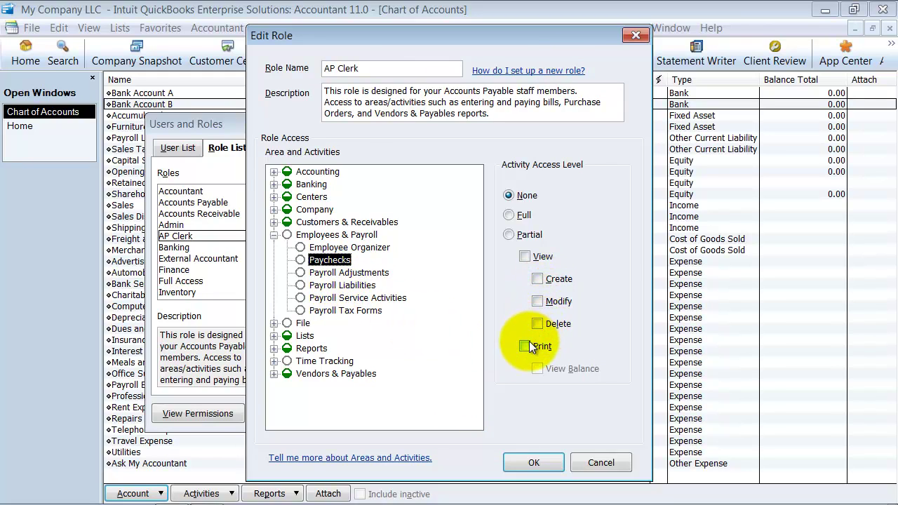
left_click(526, 256)
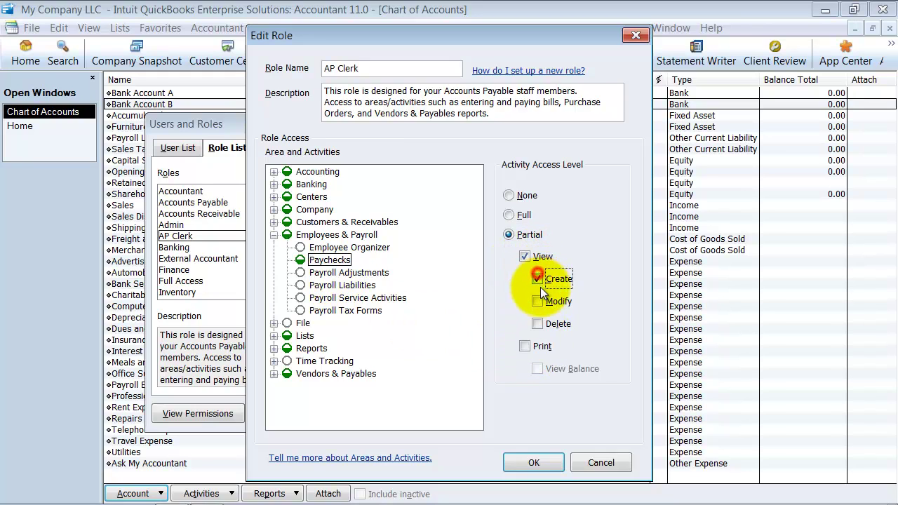
left_click(537, 278)
left_click(537, 301)
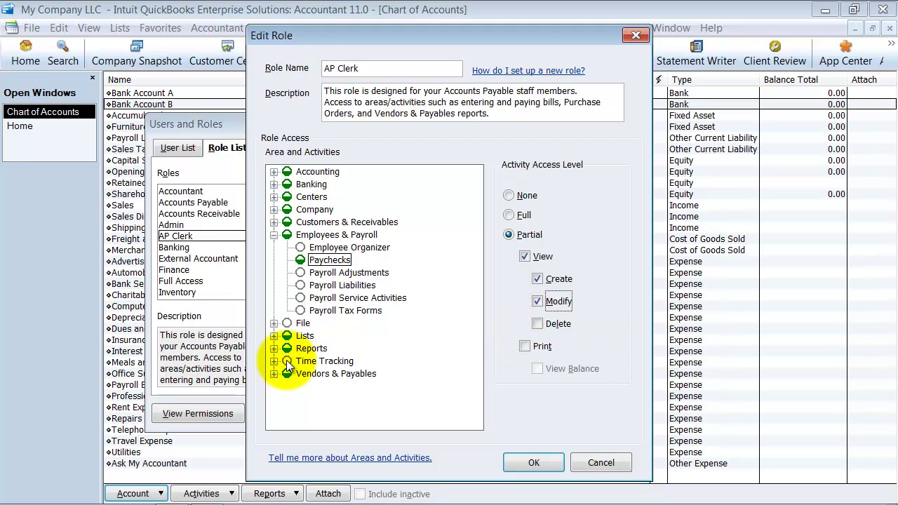
Review the access levels of the Employees & Payroll activities from Payroll Adjustments through Payroll Tax Forms.
left_click(368, 277)
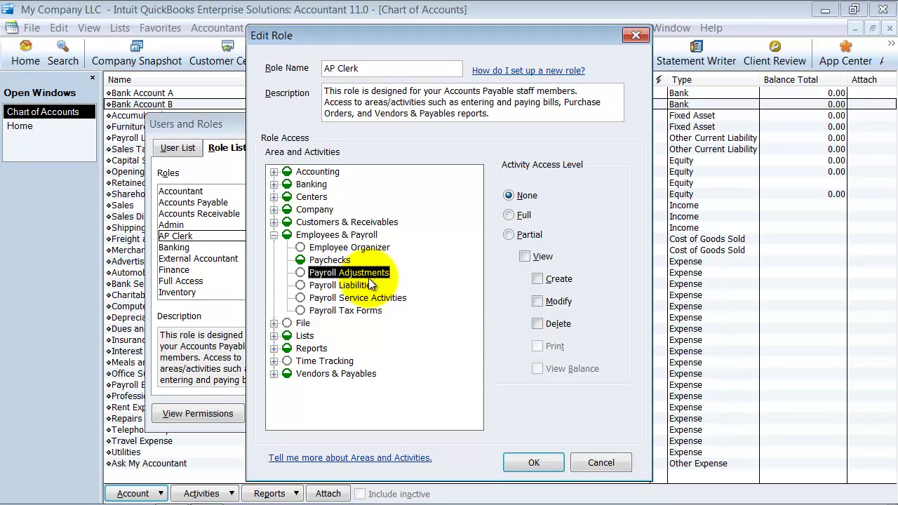
left_click(356, 285)
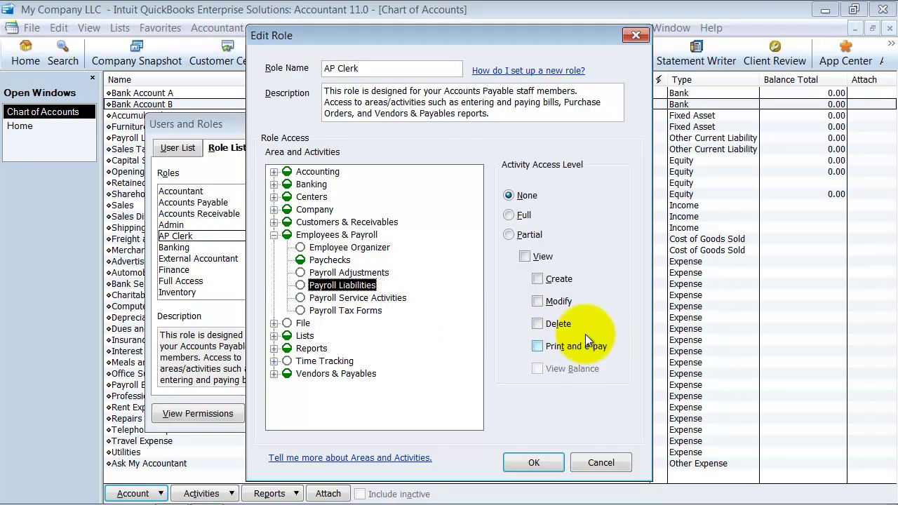
left_click(378, 297)
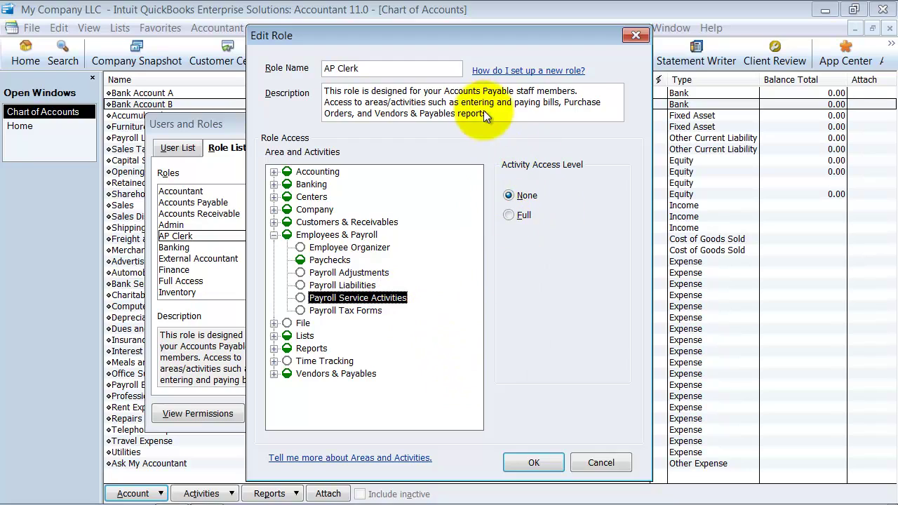
left_click(330, 311)
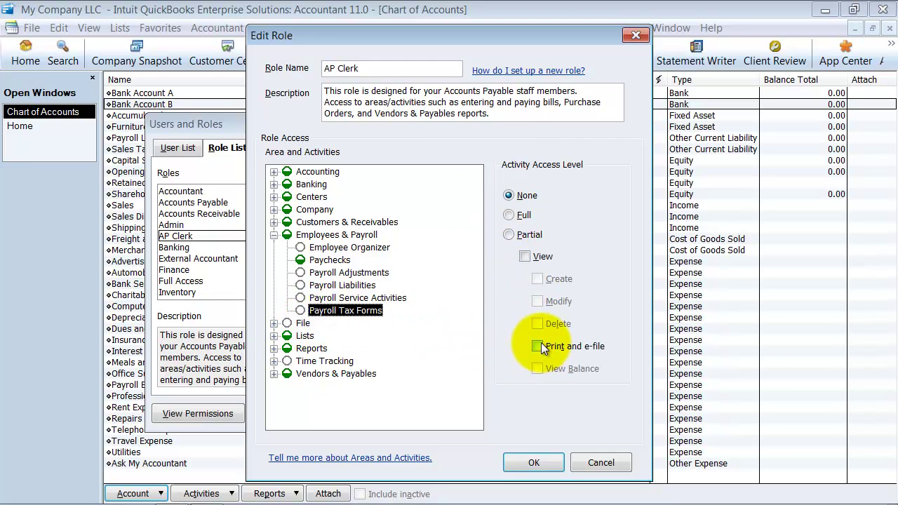
left_click(273, 235)
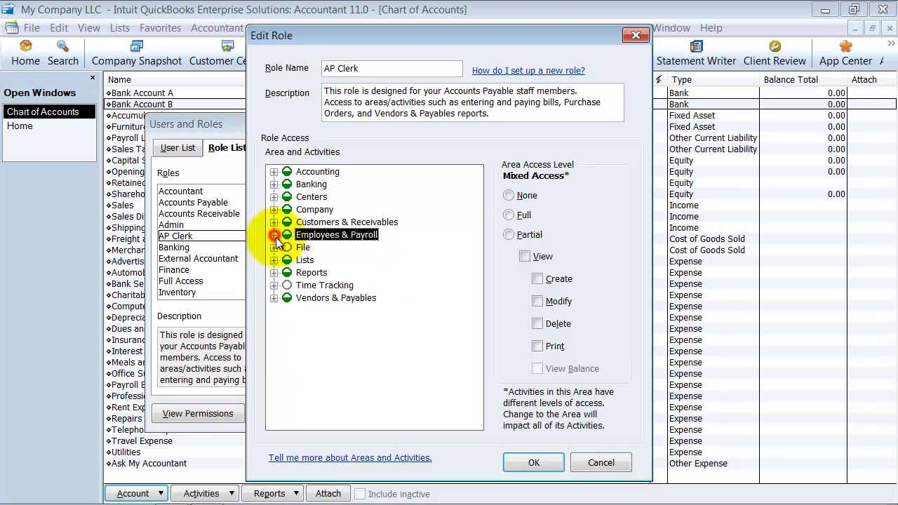
Review the access levels of all File activities from Backup through Verify, including Clean Up Company Data, Export and Import.
left_click(274, 247)
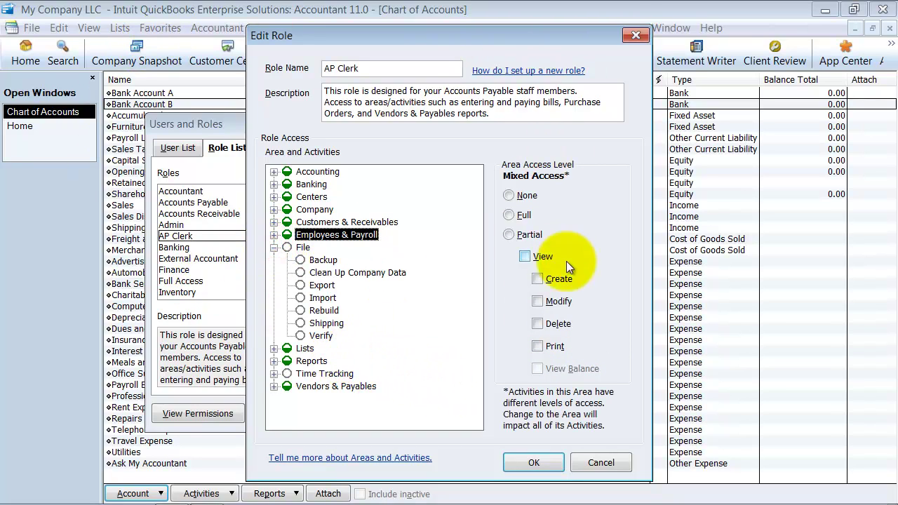
left_click(321, 262)
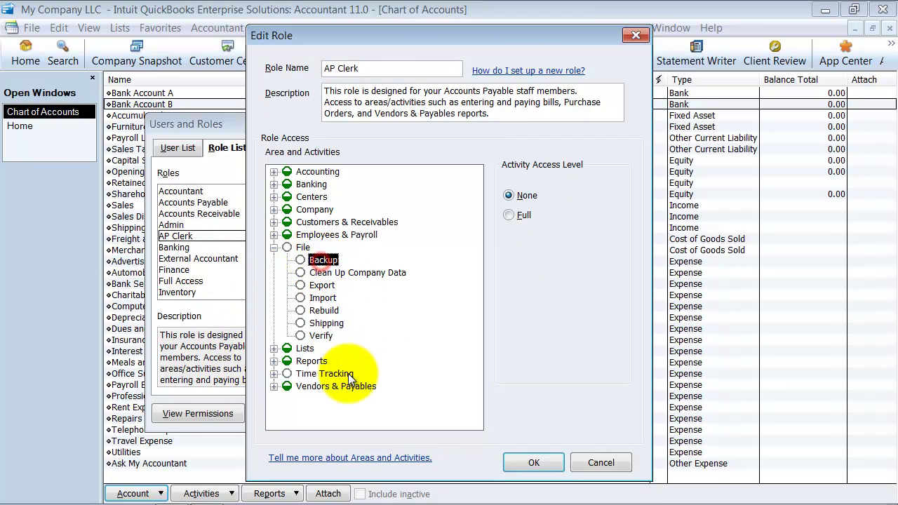
left_click(336, 275)
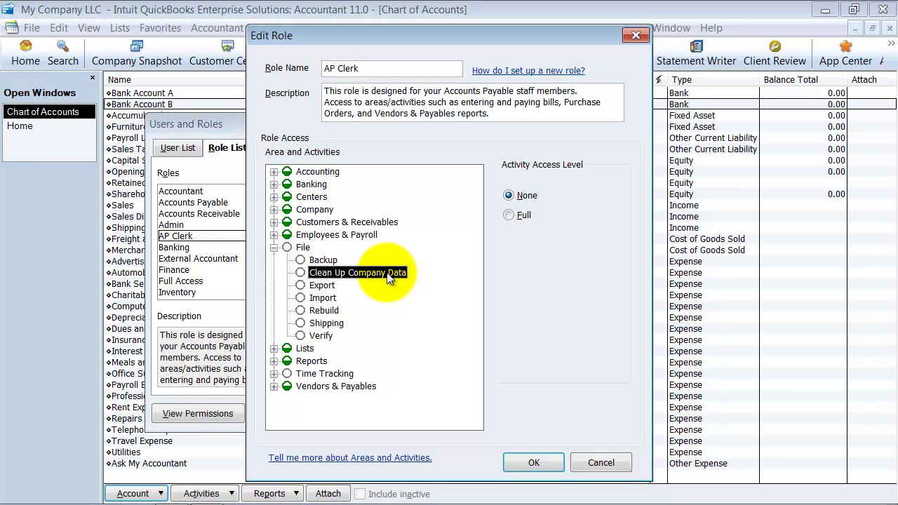
left_click(312, 288)
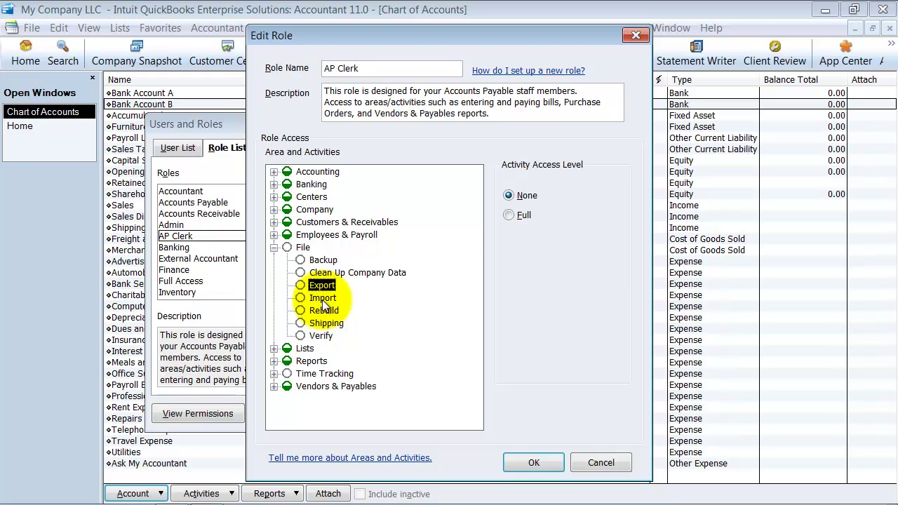
left_click(323, 298)
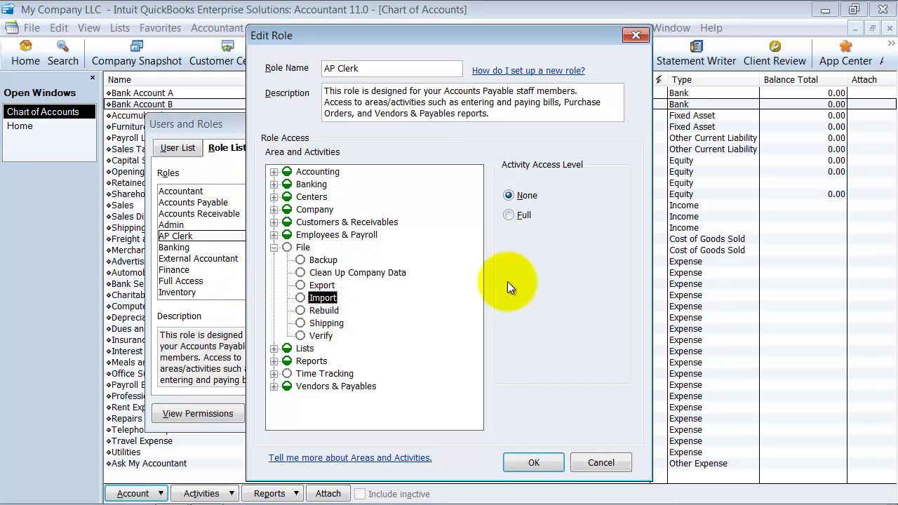
left_click(321, 312)
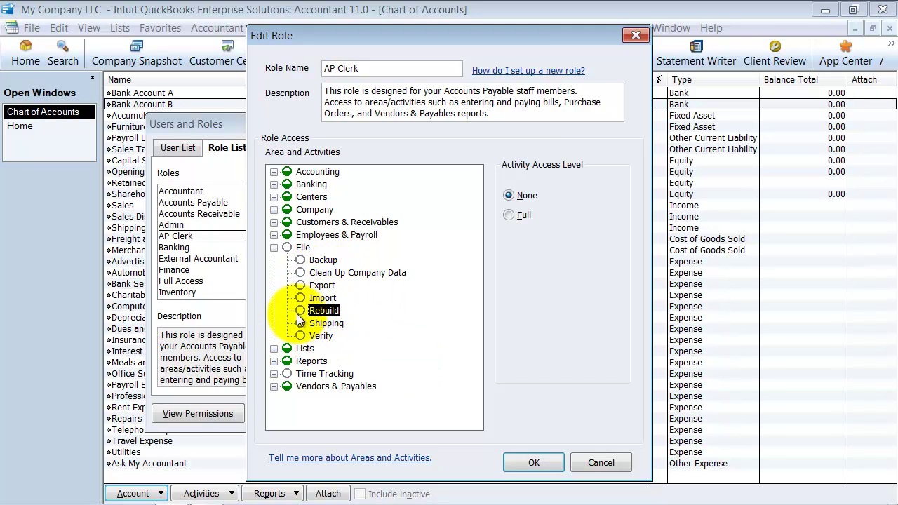
left_click(324, 323)
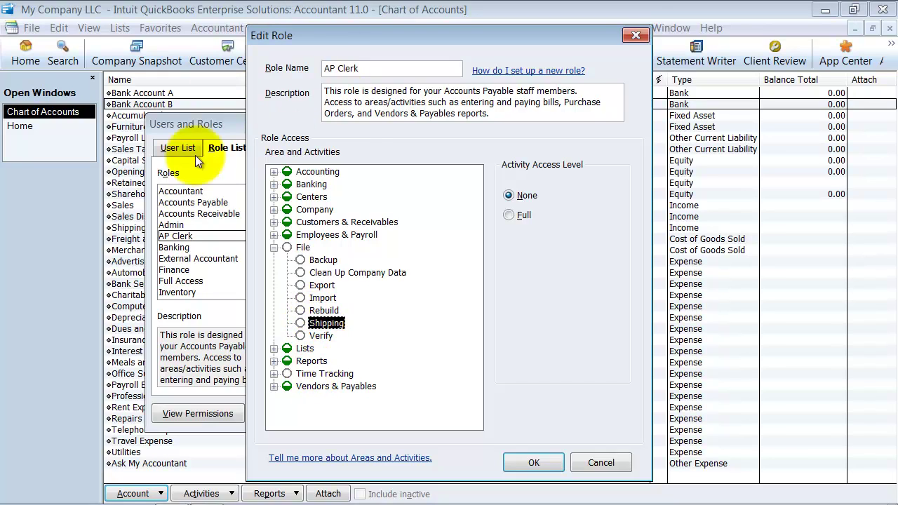
left_click(327, 338)
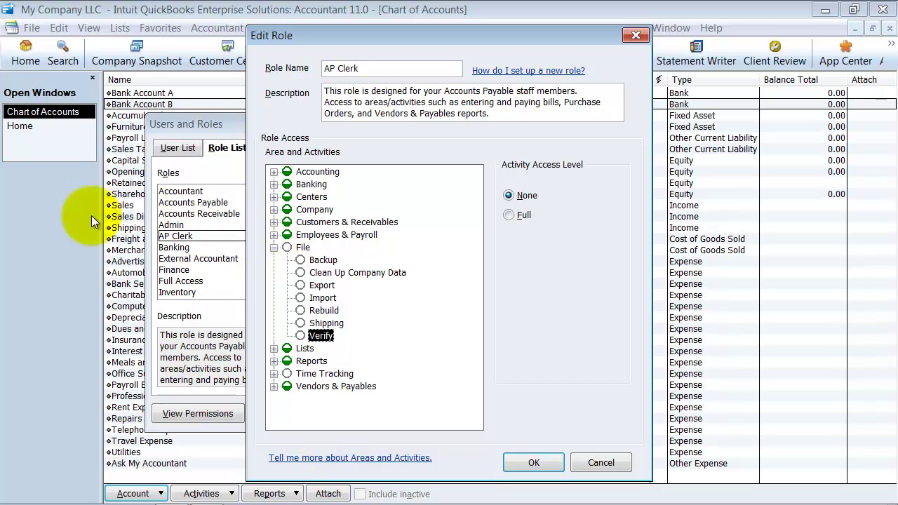
left_click(274, 248)
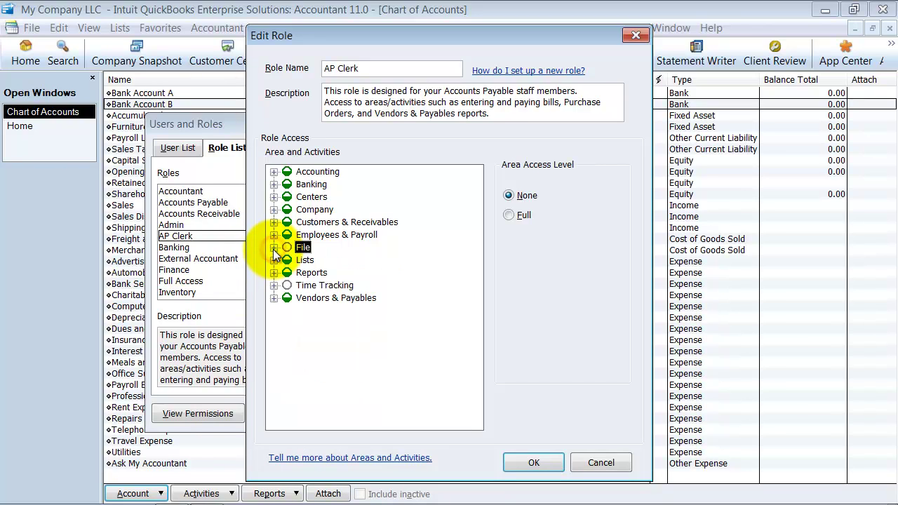
In Lists, review the access levels from Chart of Accounts through Item List, including Class List, Currency List and Fixed Asset Item List.
left_click(274, 260)
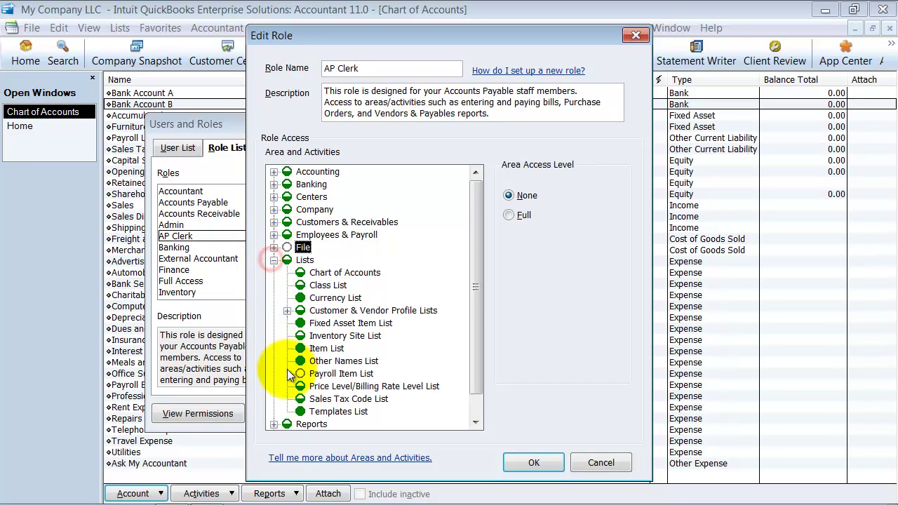
left_click(334, 283)
left_click(335, 298)
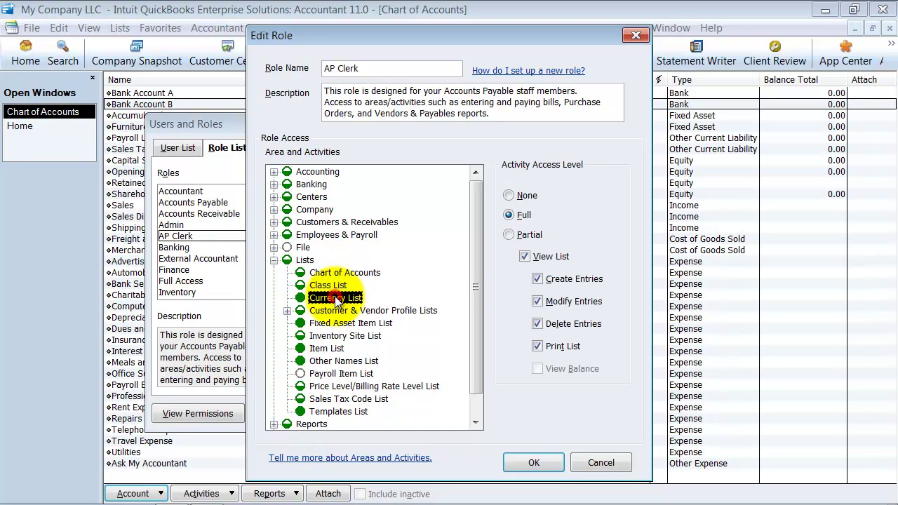
left_click(326, 272)
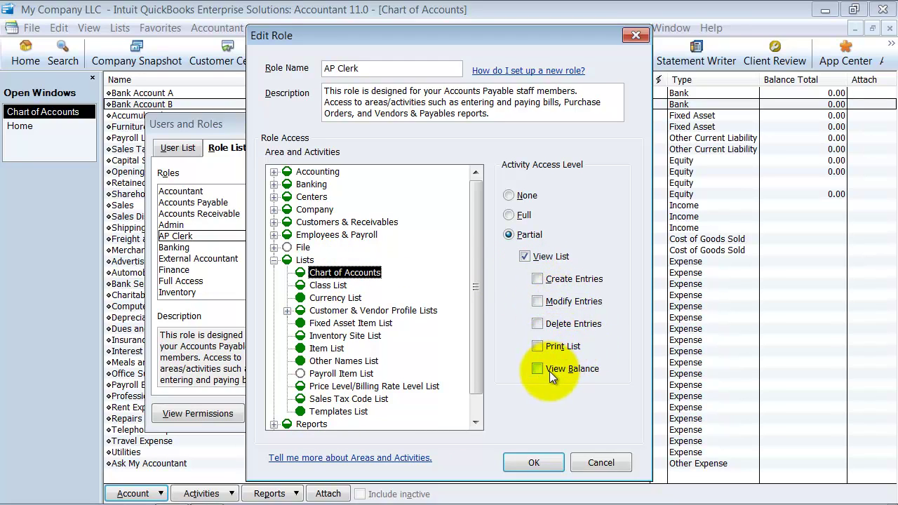
left_click(317, 299)
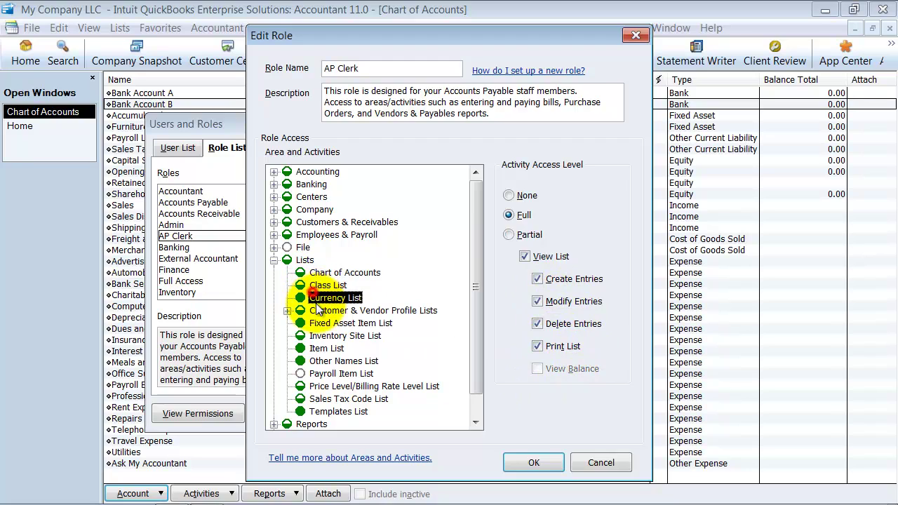
left_click(317, 310)
left_click(319, 323)
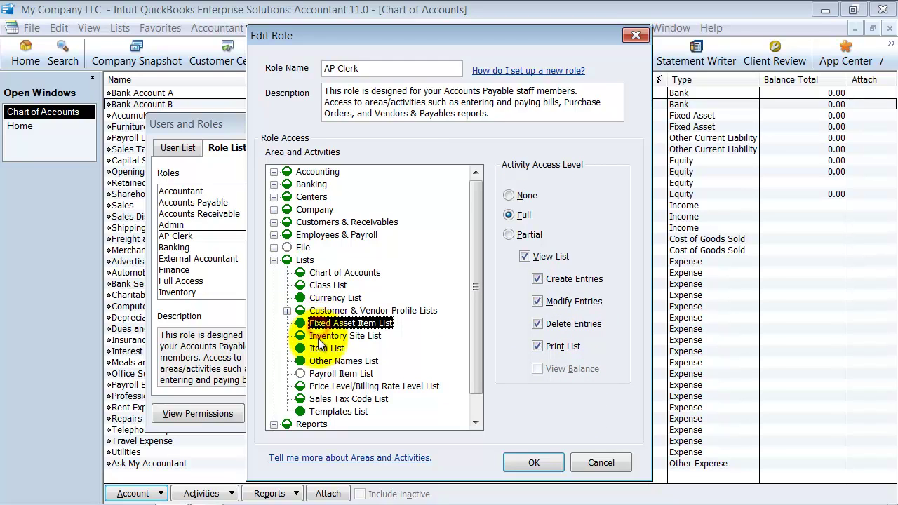
left_click(320, 336)
left_click(318, 348)
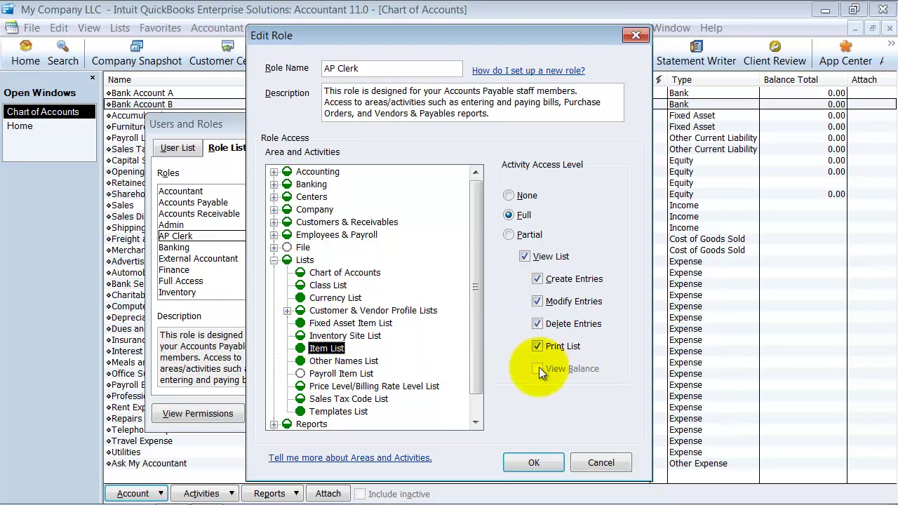
Within Customer & Vendor Profile Lists, give Customer Message List Partial access with View List only.
left_click(285, 312)
left_click(371, 273)
left_click(360, 285)
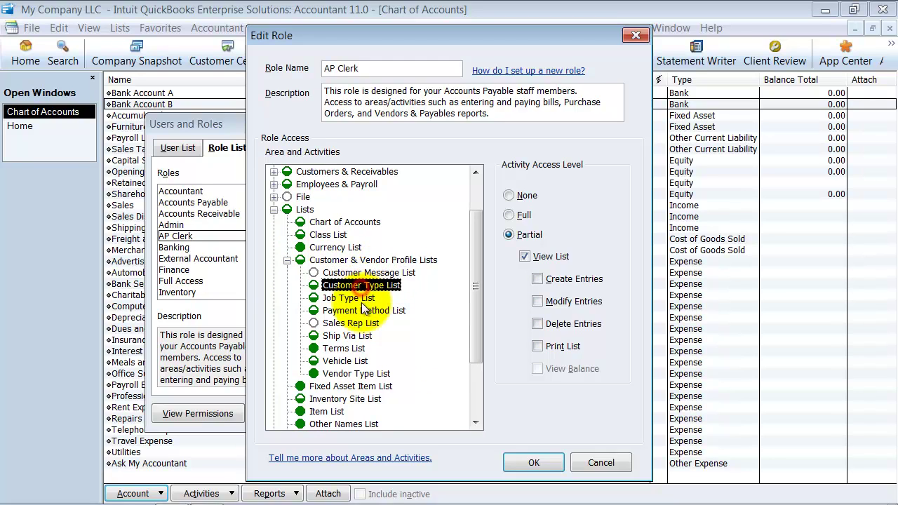
left_click(355, 270)
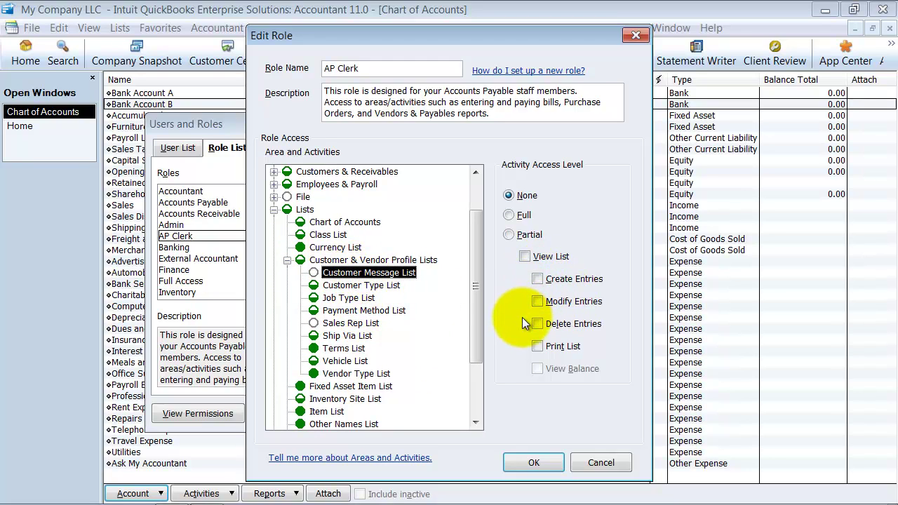
left_click(533, 258)
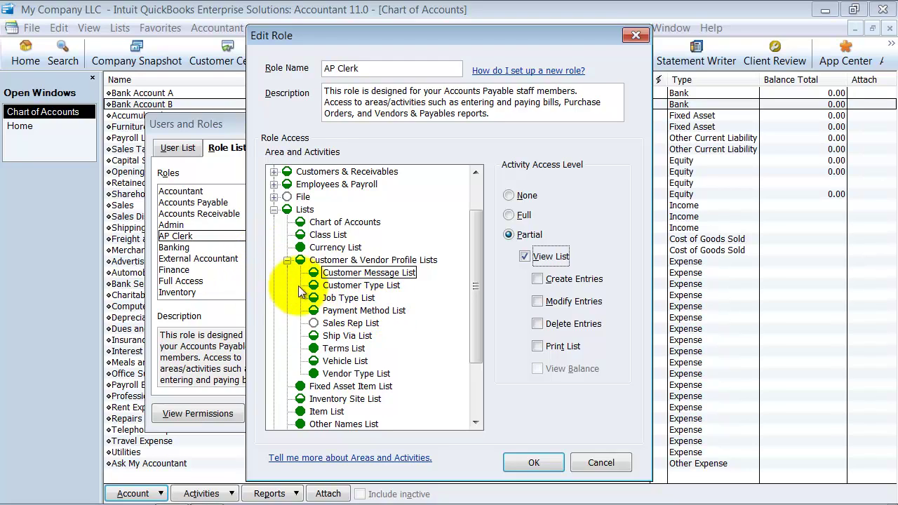
Review the access levels of the remaining Customer & Vendor Profile Lists from Sales Rep List through Vendor Type List.
left_click(336, 324)
left_click(336, 336)
left_click(337, 348)
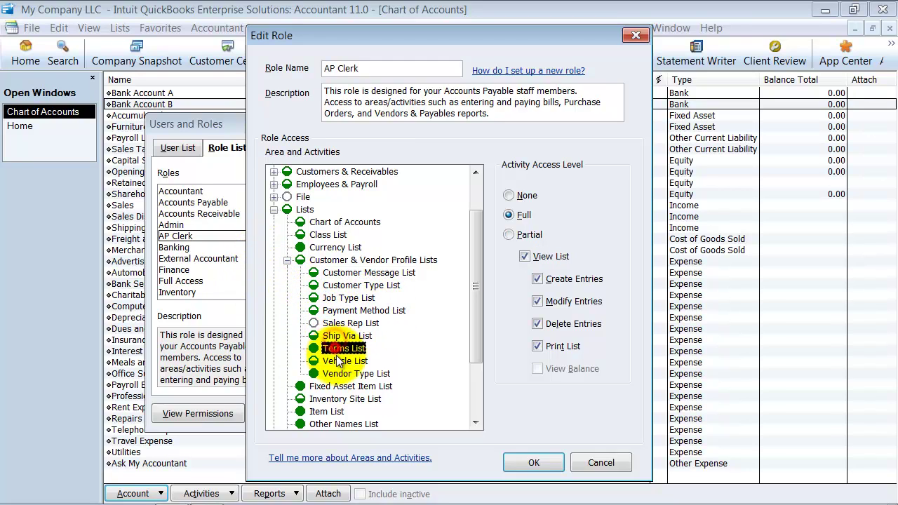
left_click(339, 361)
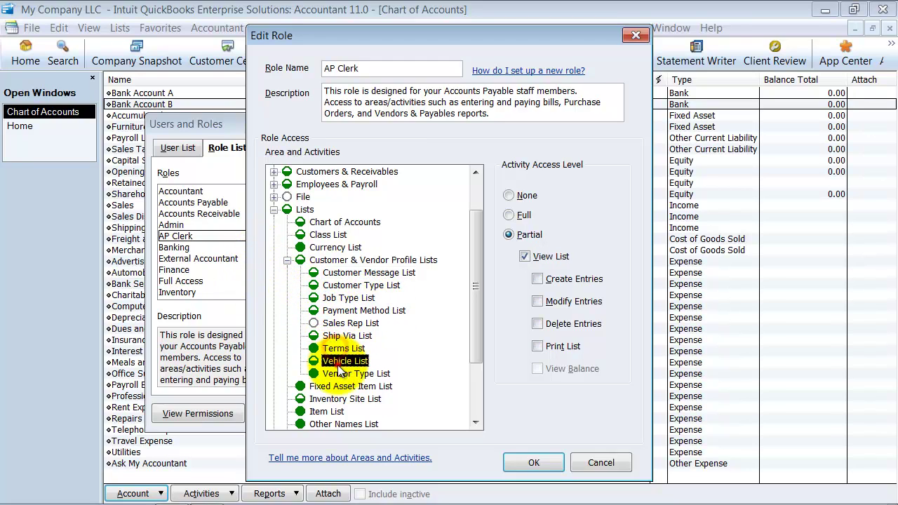
left_click(383, 374)
left_click(288, 259)
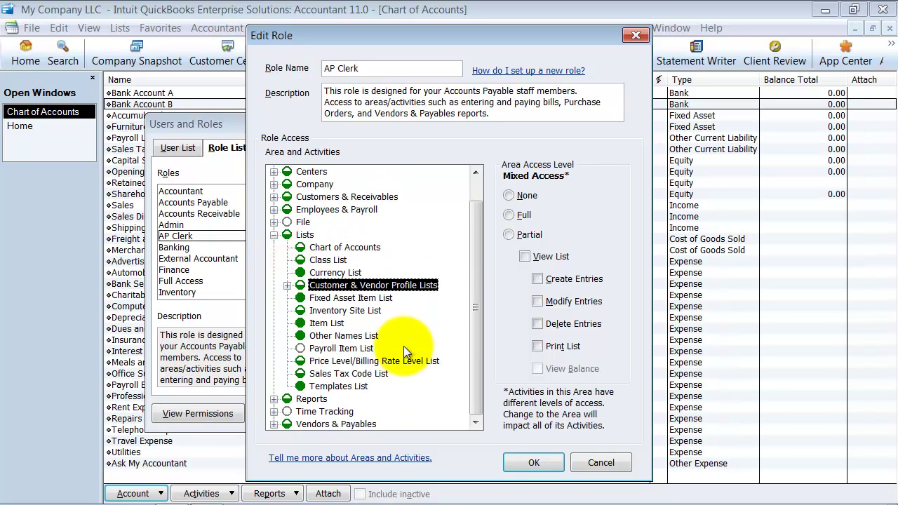
Review the access levels of the remaining Lists activities from Fixed Asset Item List through Templates List.
left_click(372, 299)
left_click(358, 310)
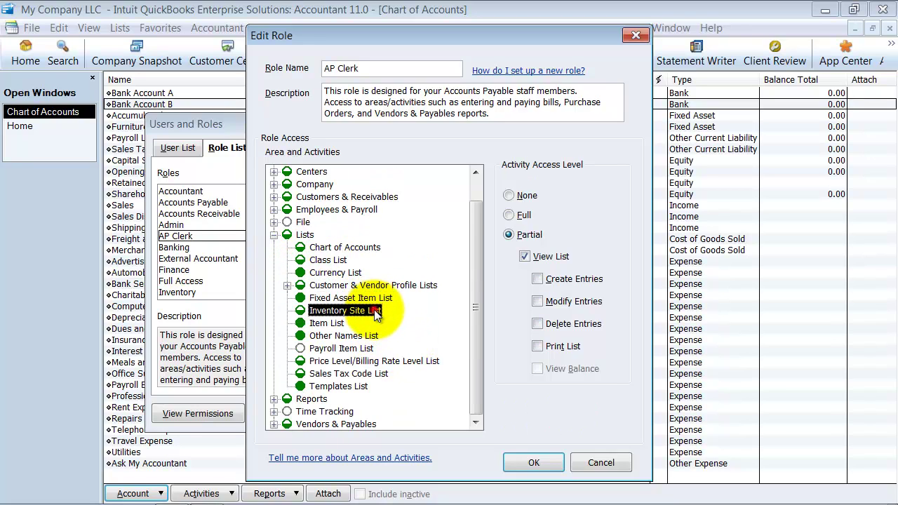
left_click(344, 324)
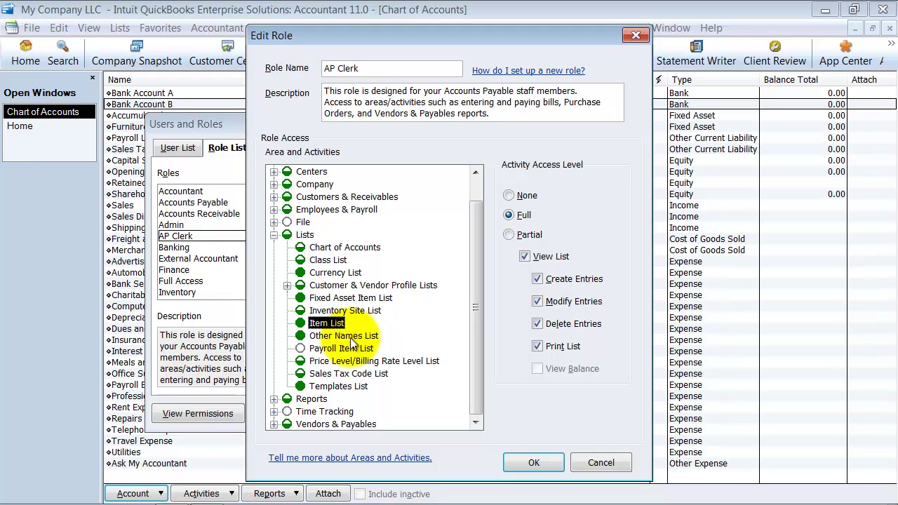
left_click(358, 336)
left_click(362, 348)
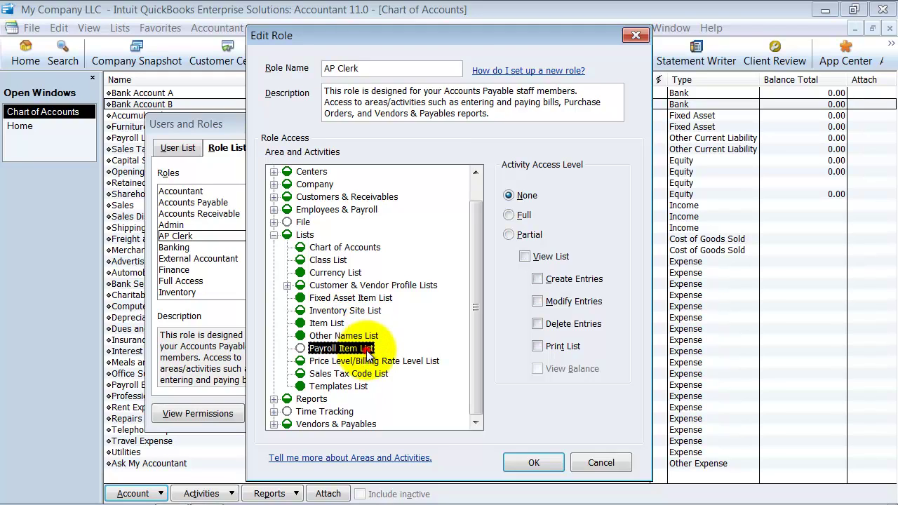
left_click(431, 362)
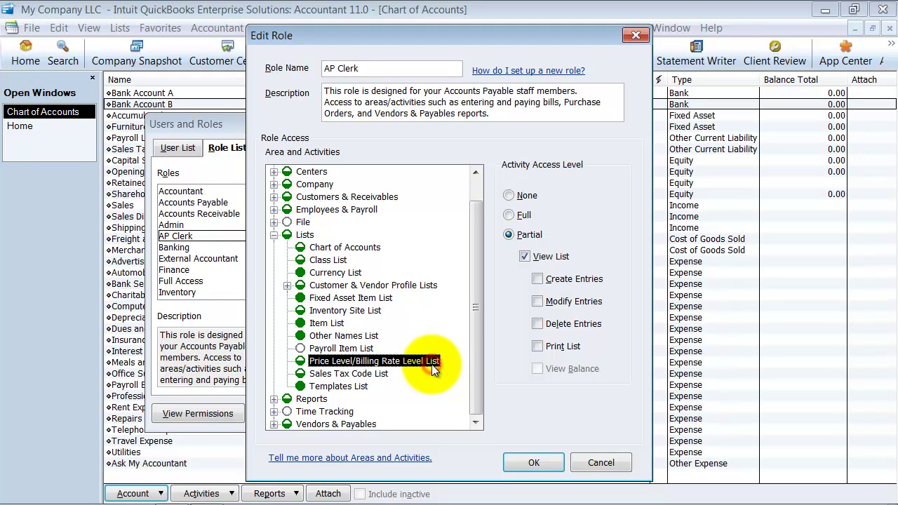
left_click(351, 374)
left_click(350, 388)
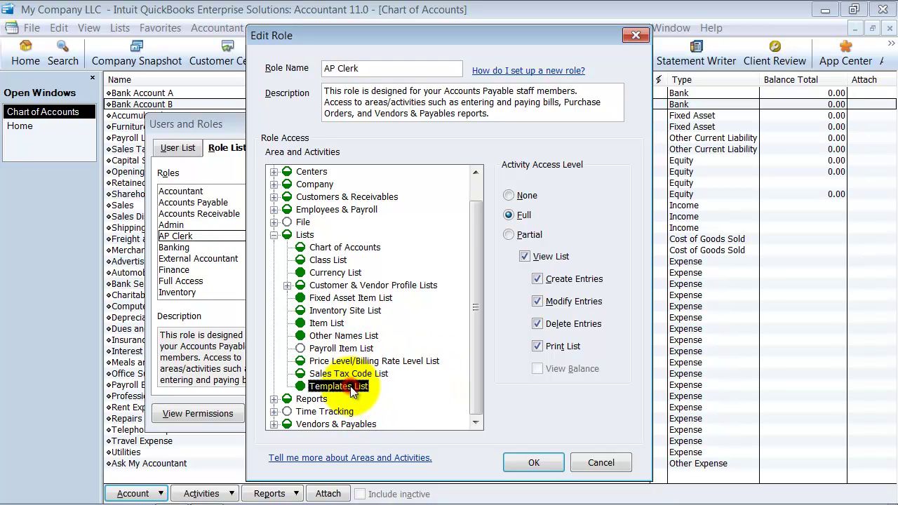
left_click(274, 234)
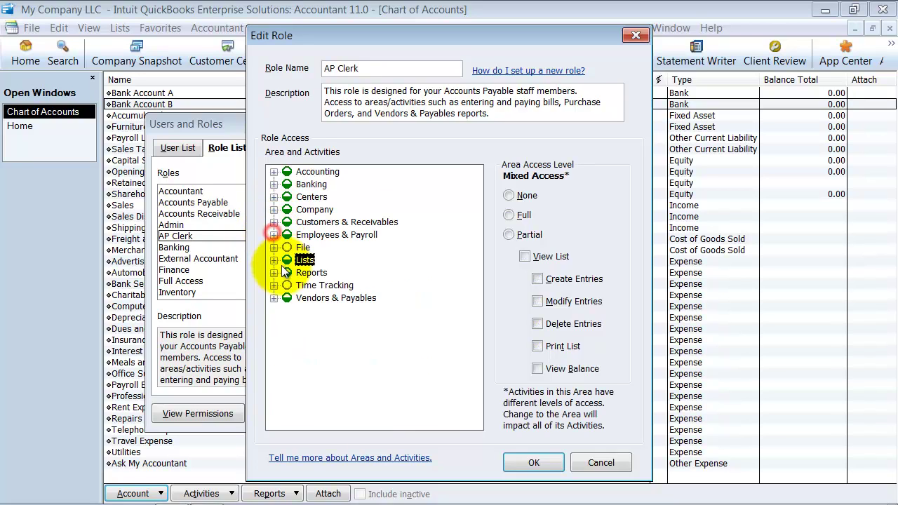
In Reports, review the area's access options and the Accountant & Taxes Detail and Summary access levels.
left_click(274, 273)
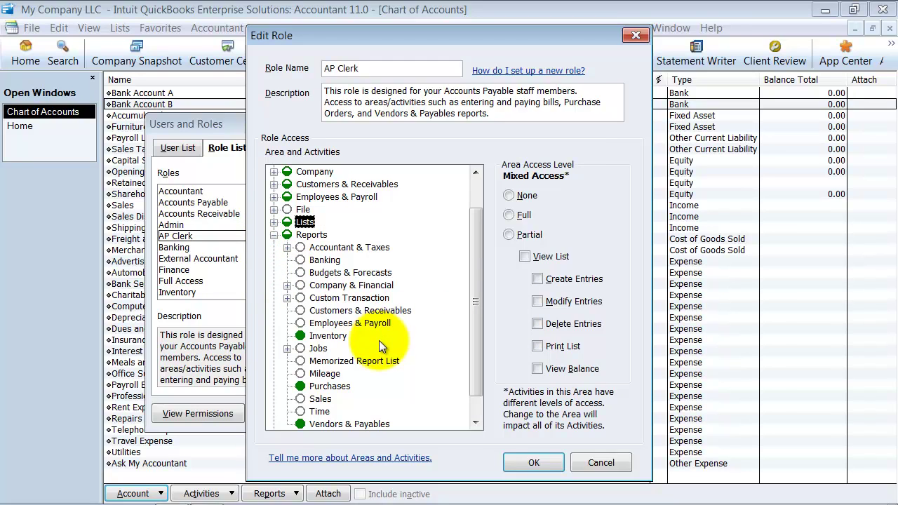
left_click(298, 236)
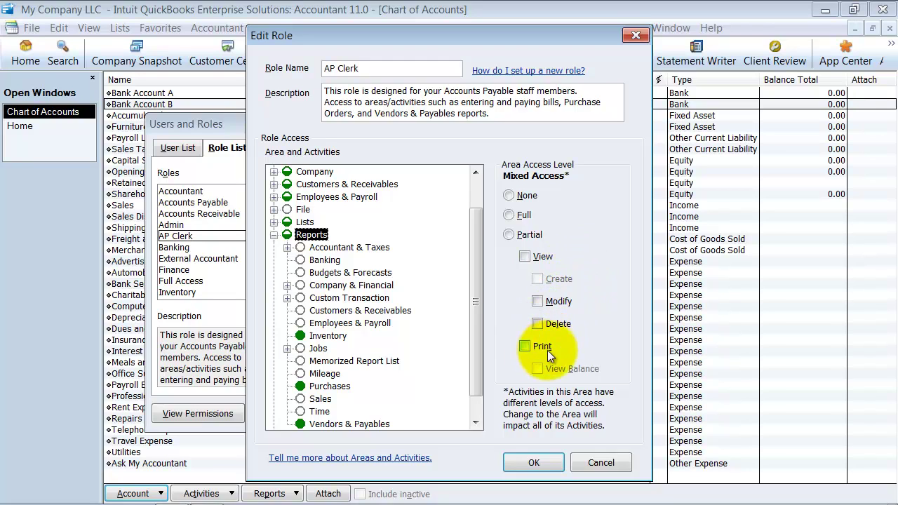
left_click(287, 248)
left_click(319, 248)
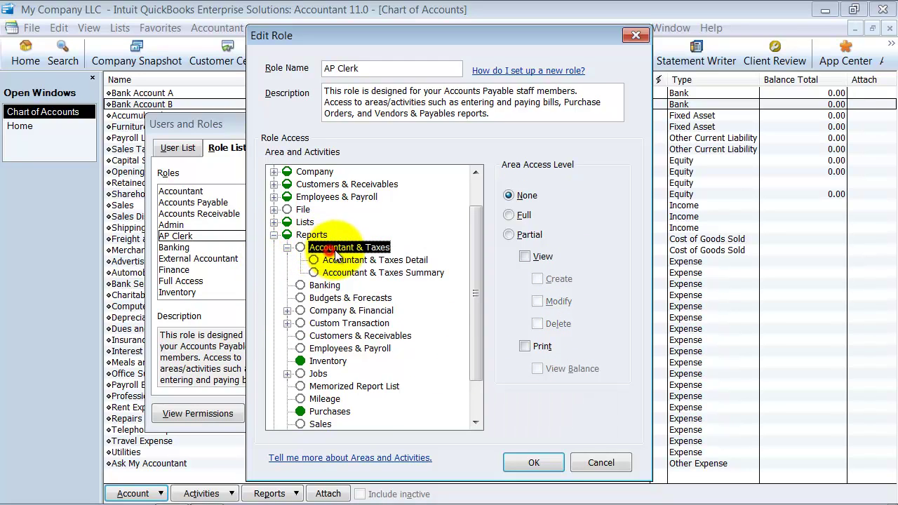
left_click(419, 260)
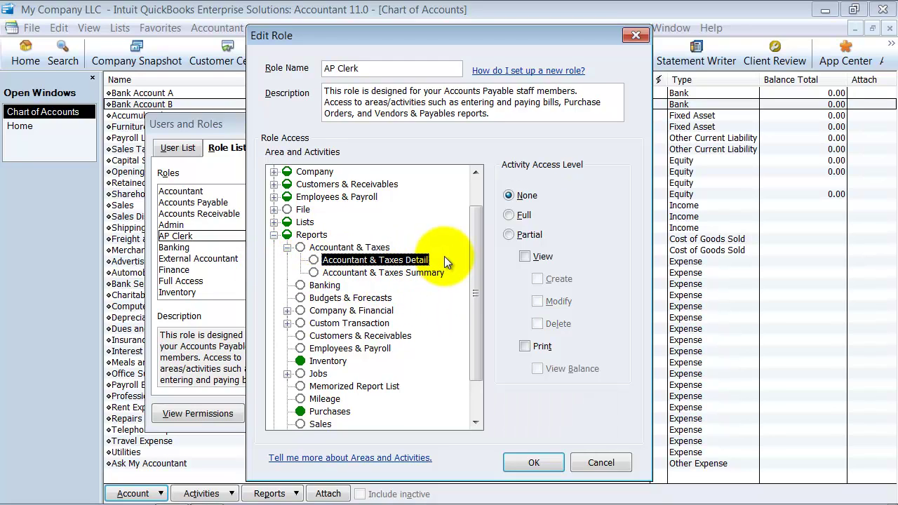
left_click(428, 274)
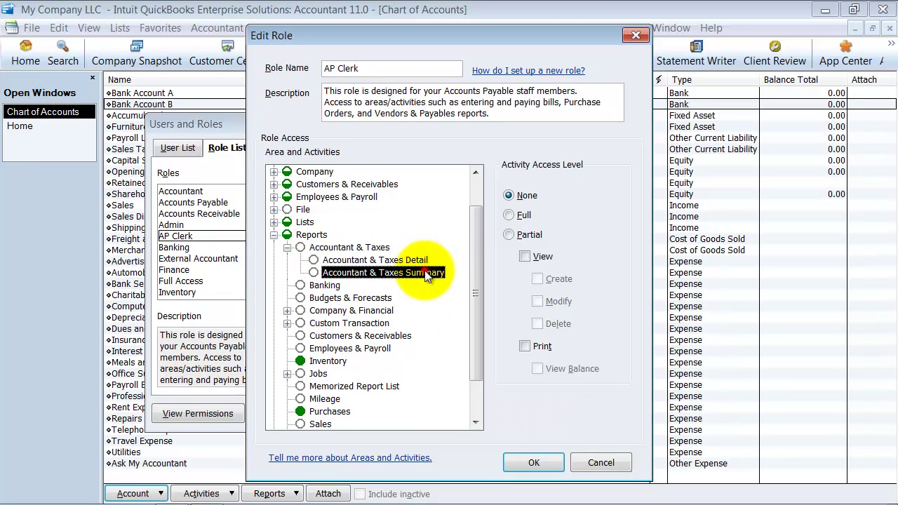
left_click(288, 248)
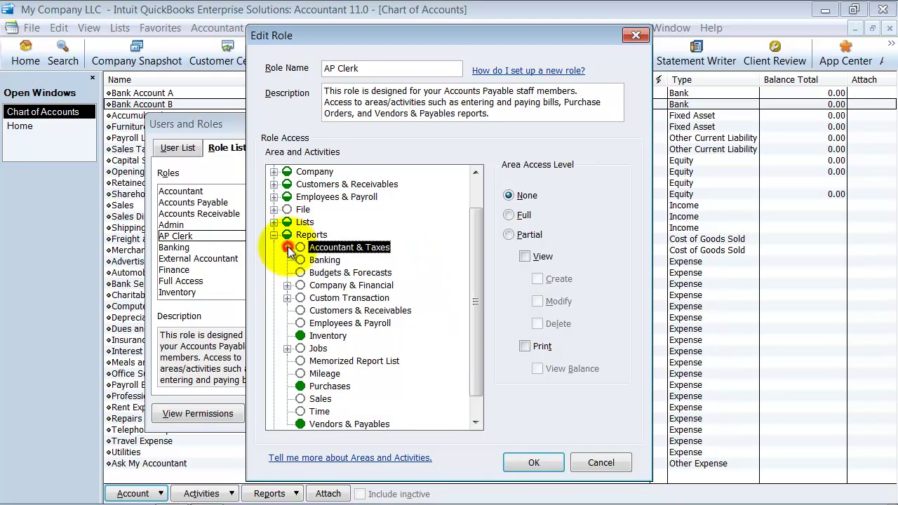
Save the AP Clerk role, close Users and Roles, and view the program's available report categories.
left_click(537, 463)
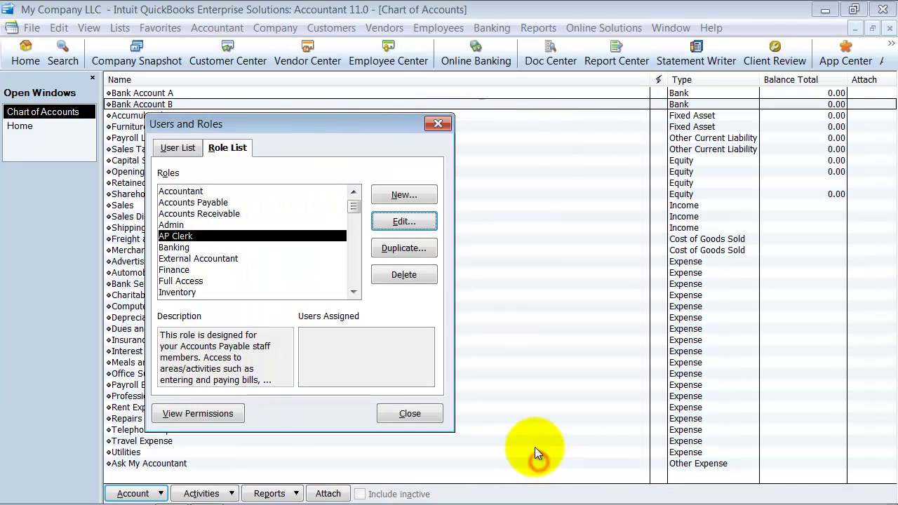
left_click(436, 124)
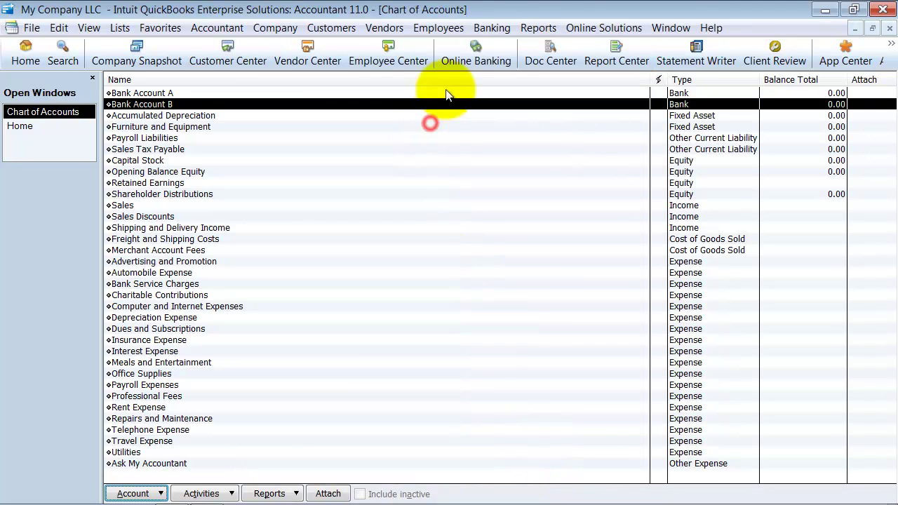
left_click(538, 28)
mouse_move(595, 326)
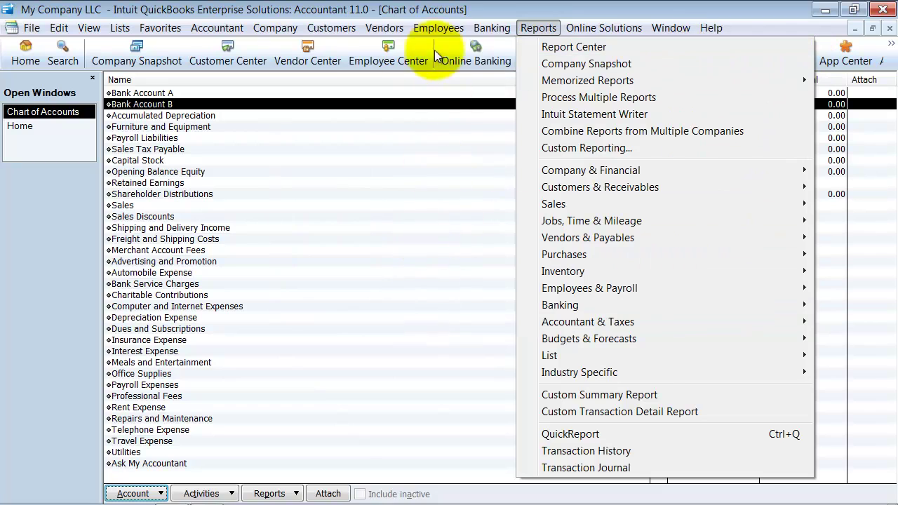
Reopen the user and role setup by entering the account password, and open the AP Clerk role for editing.
mouse_move(326, 30)
mouse_move(275, 28)
mouse_move(382, 121)
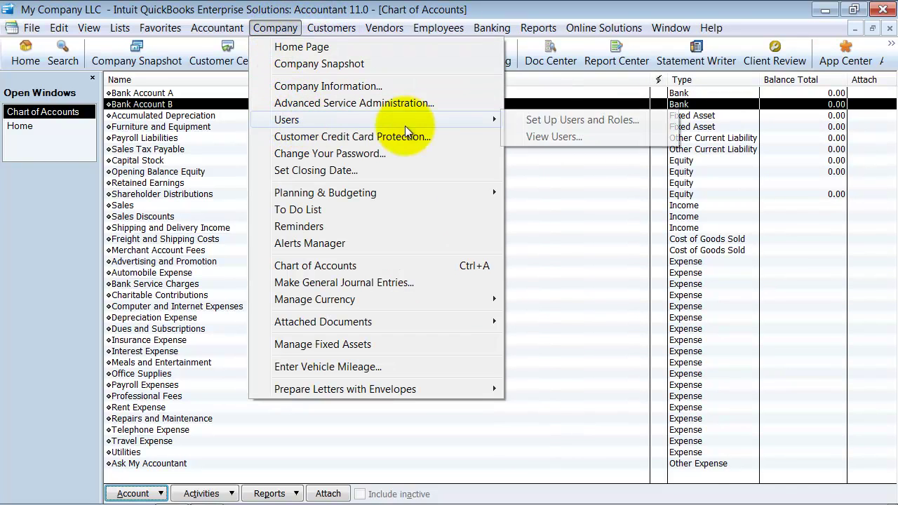
left_click(595, 129)
type("•••••")
key("Return")
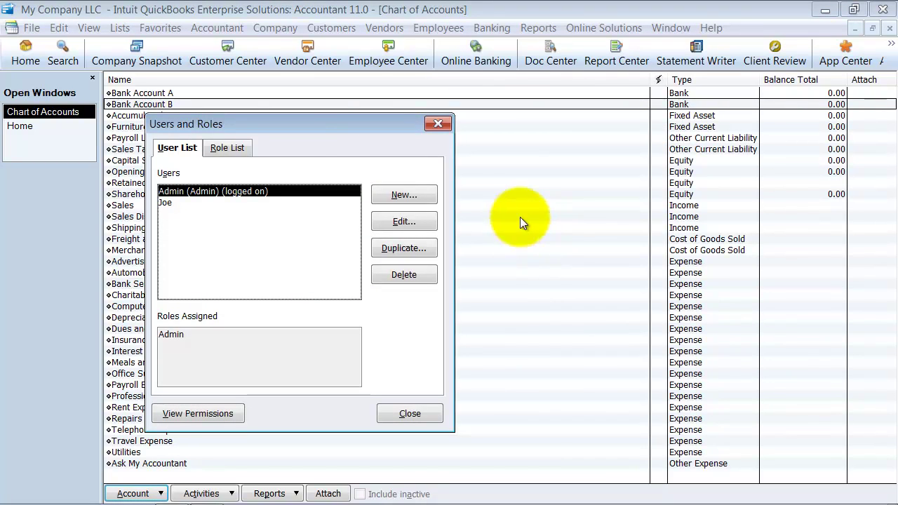
left_click(228, 148)
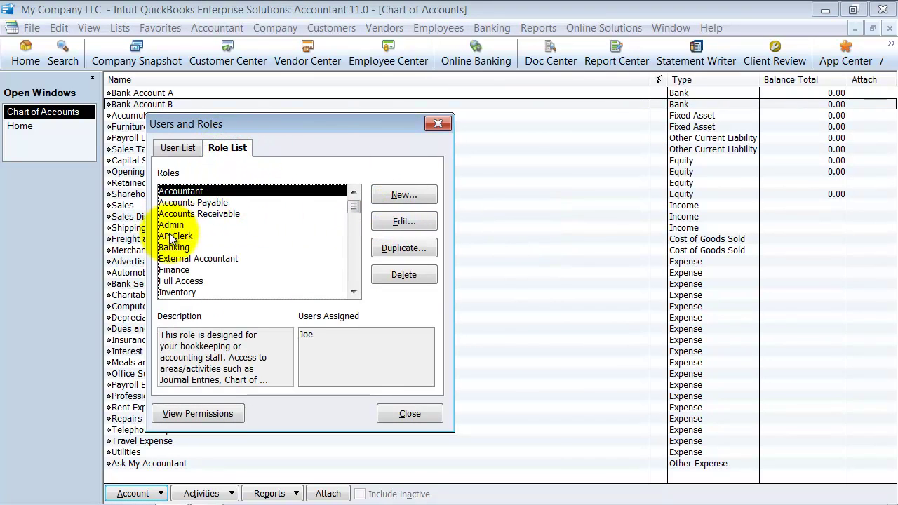
left_click(171, 235)
left_click(374, 230)
In Reports, review the access levels of Banking, Budgets & Forecasts, and Company & Financial with its Detail and Summary activities.
left_click(273, 277)
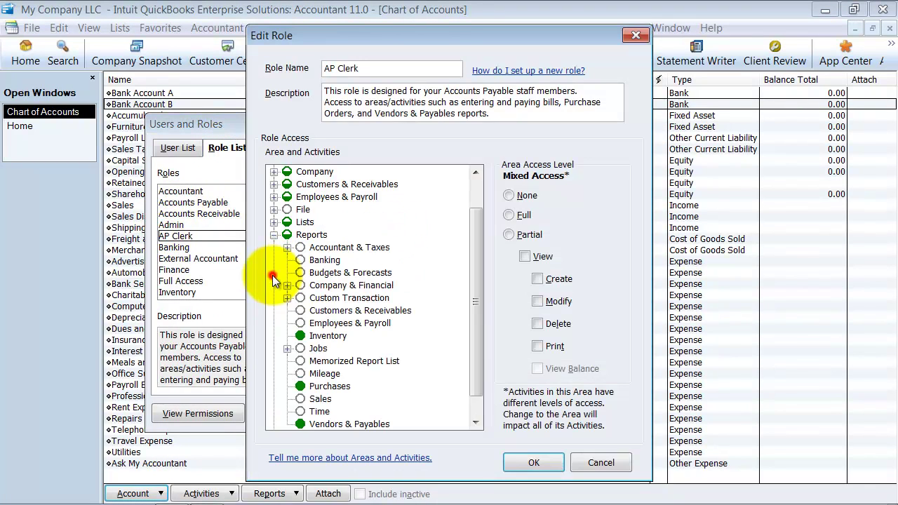
left_click(323, 258)
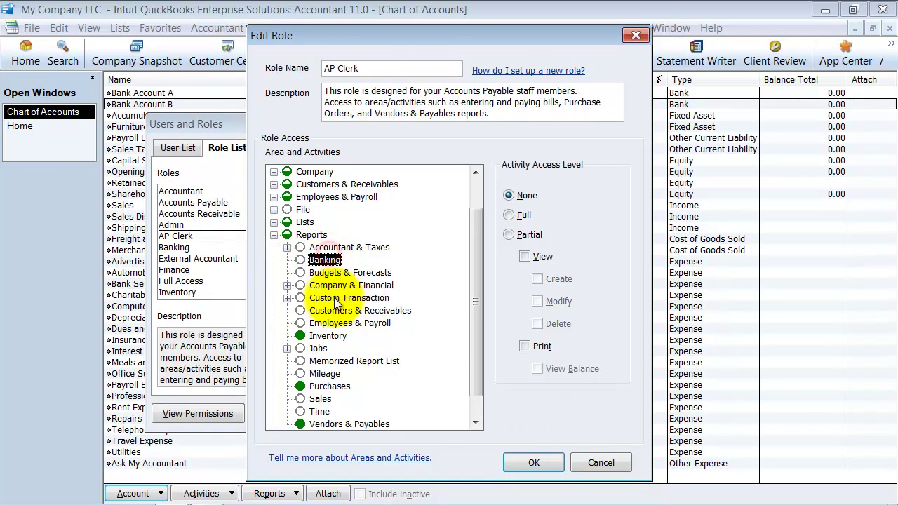
left_click(339, 274)
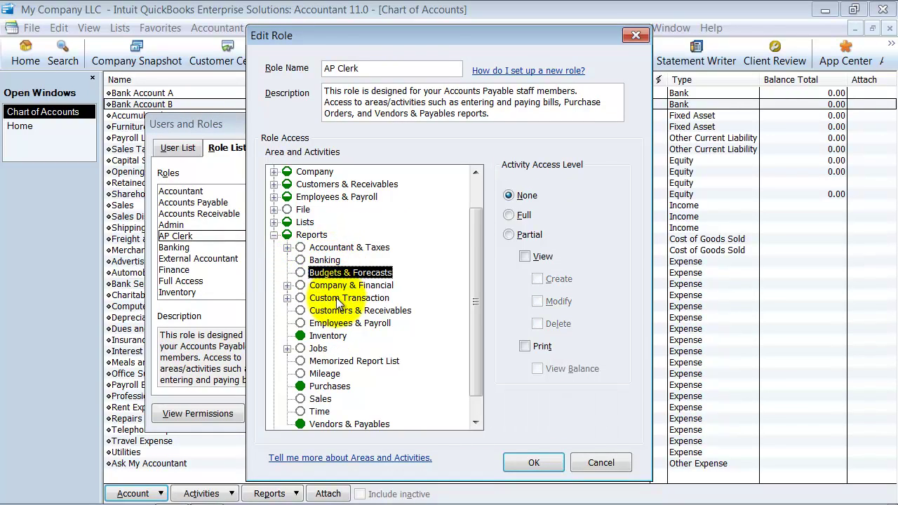
scroll(335, 297, "down", 1)
left_click(292, 261)
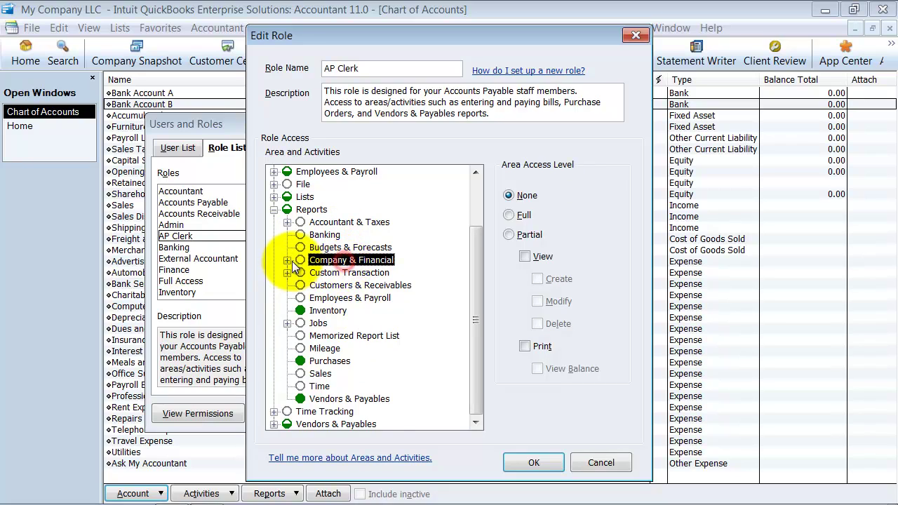
left_click(287, 261)
left_click(385, 273)
left_click(384, 285)
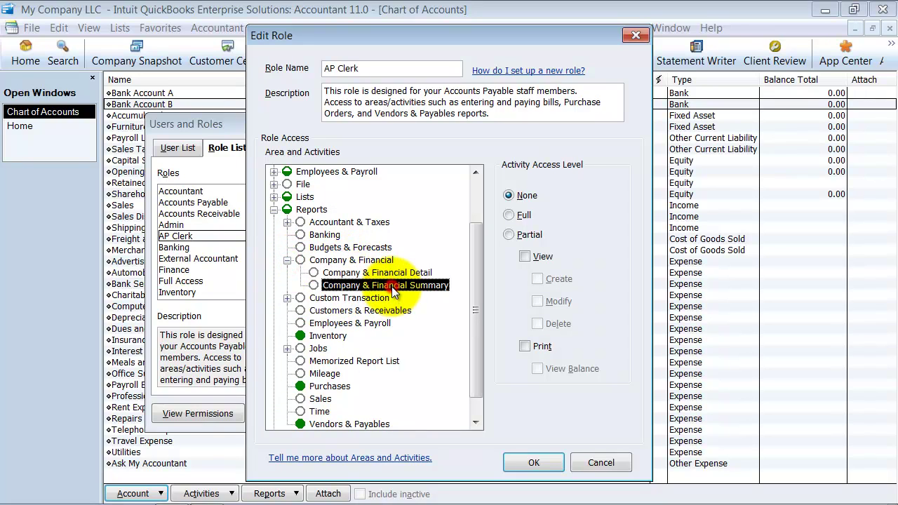
In Reports, review the access levels of Custom Transaction and its Detail, Detail Limited and Summary activities.
left_click(288, 261)
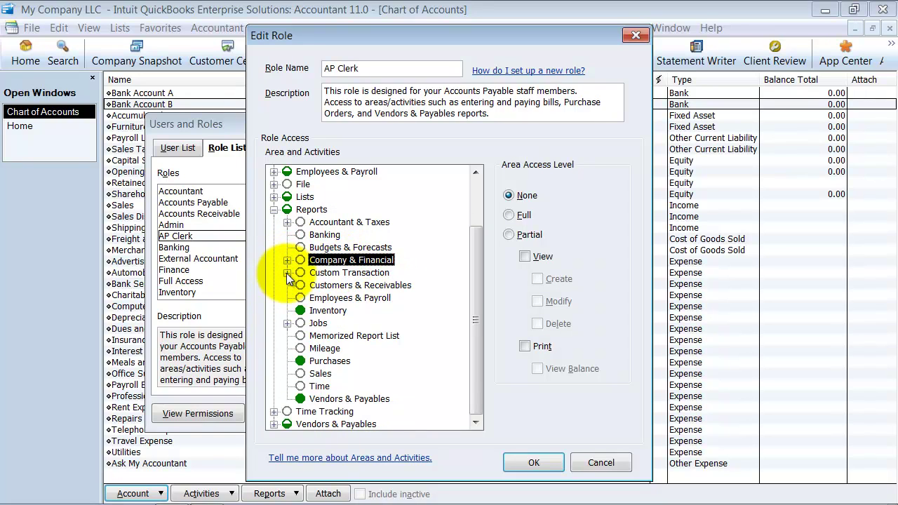
left_click(304, 274)
left_click(287, 273)
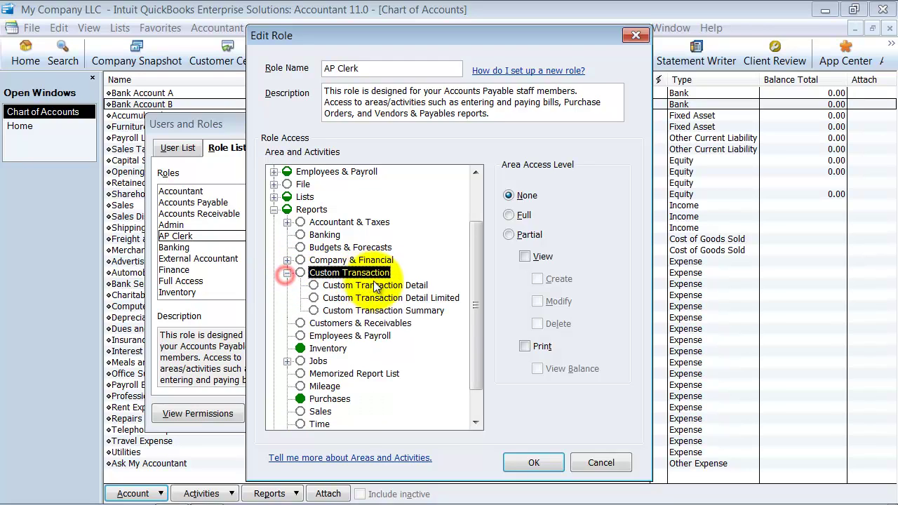
left_click(375, 285)
left_click(372, 310)
left_click(375, 298)
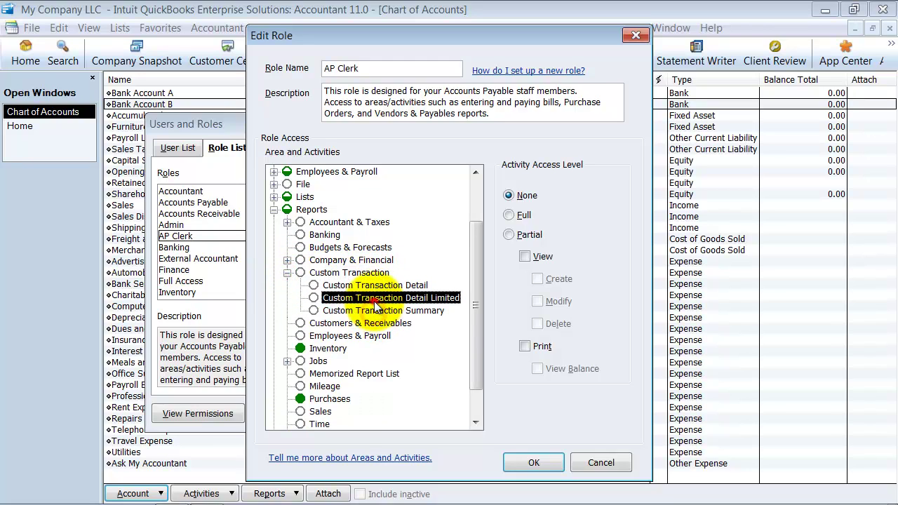
left_click(287, 273)
In Reports, review the access levels of Inventory, Memorized Report List, Purchases and Sales.
left_click(316, 311)
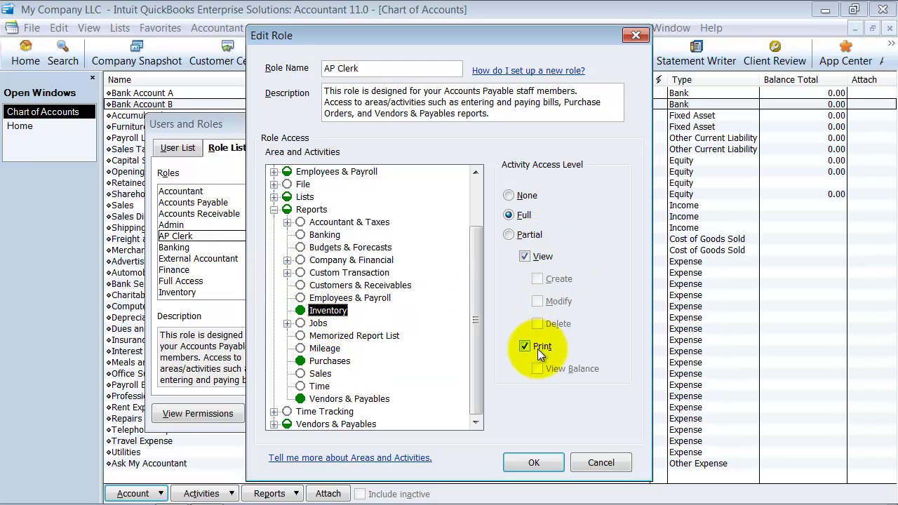
left_click(338, 336)
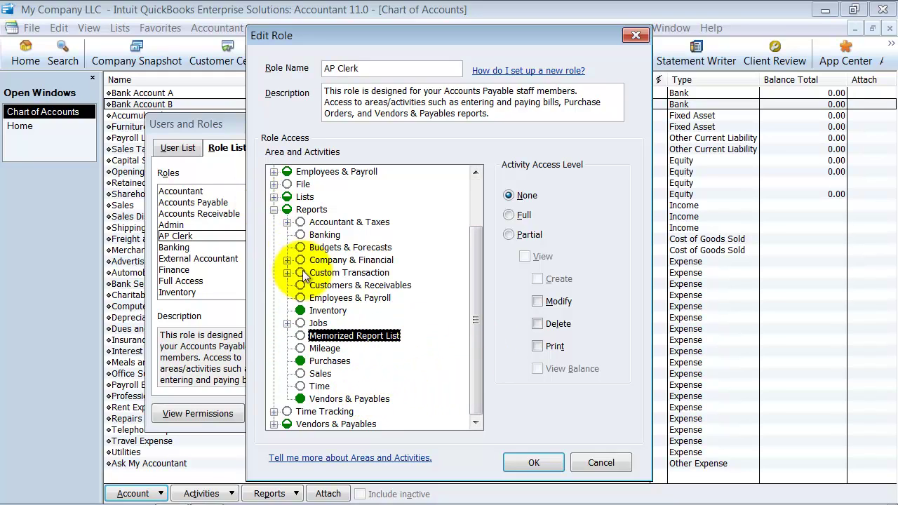
left_click(305, 361)
left_click(319, 373)
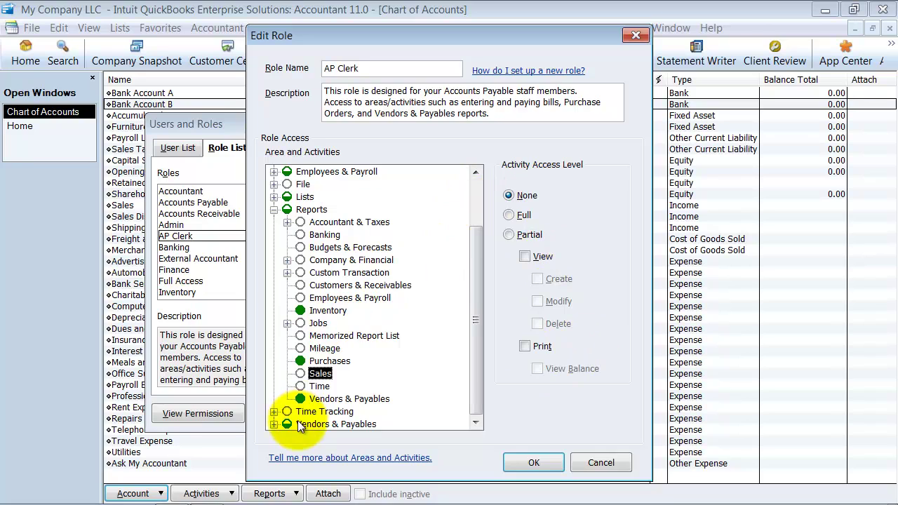
Collapse Reports and review the access levels of Single Time Activity, Timer Export and Timer Import in Time Tracking.
left_click(274, 209)
left_click(274, 286)
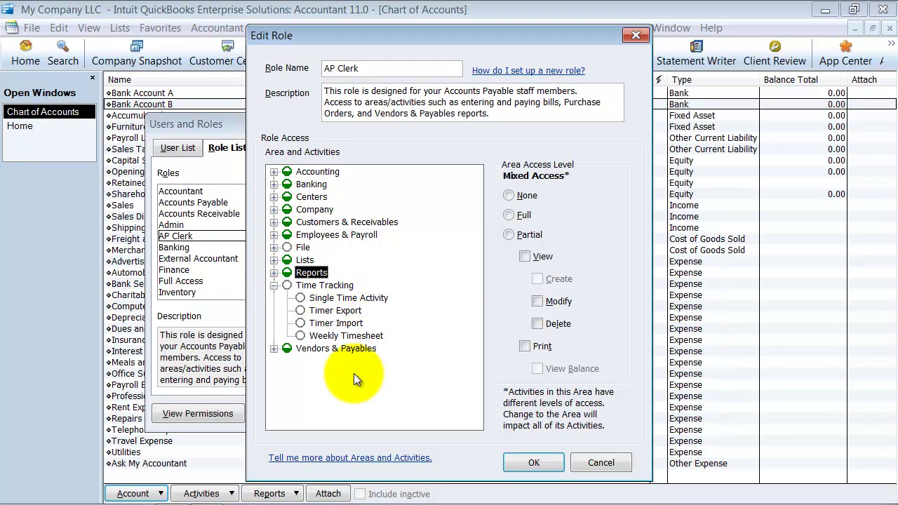
left_click(335, 301)
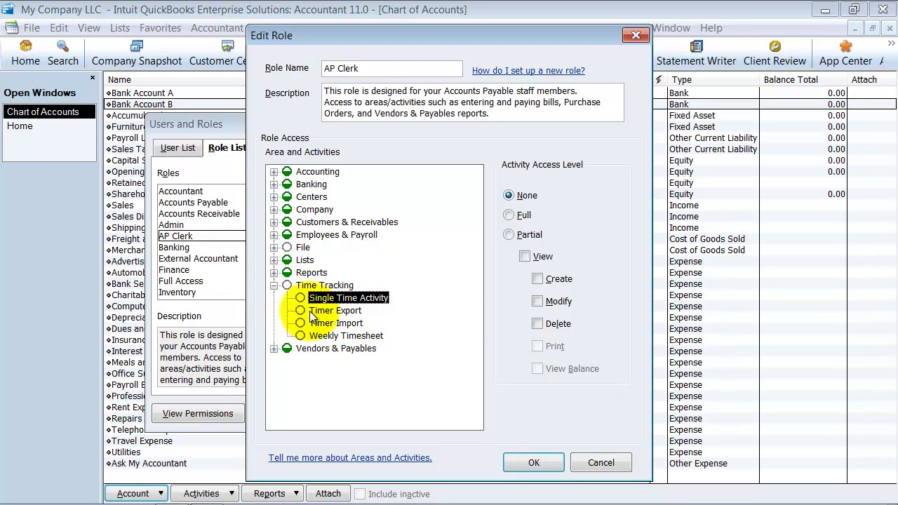
left_click(324, 311)
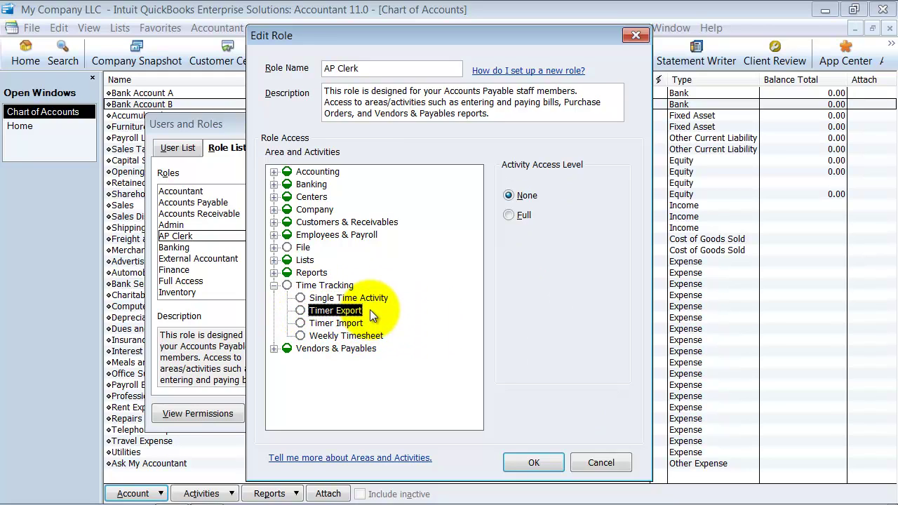
left_click(328, 322)
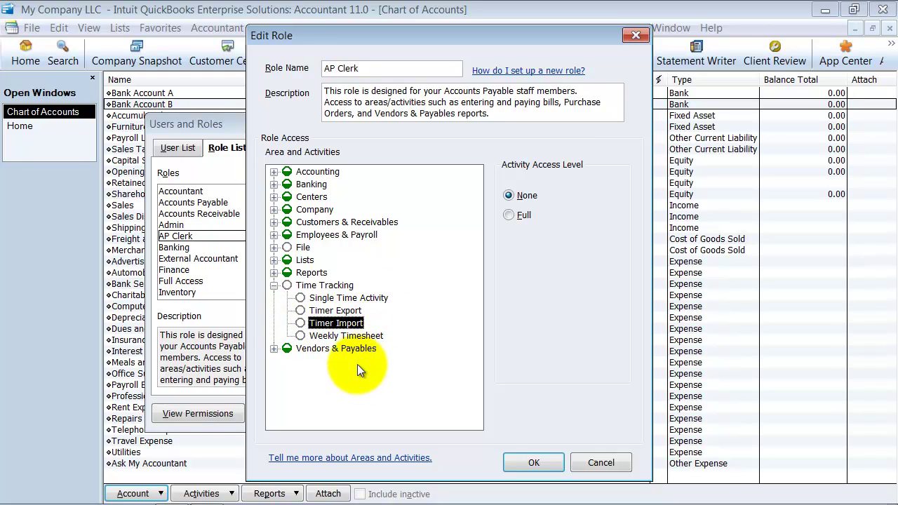
left_click(333, 345)
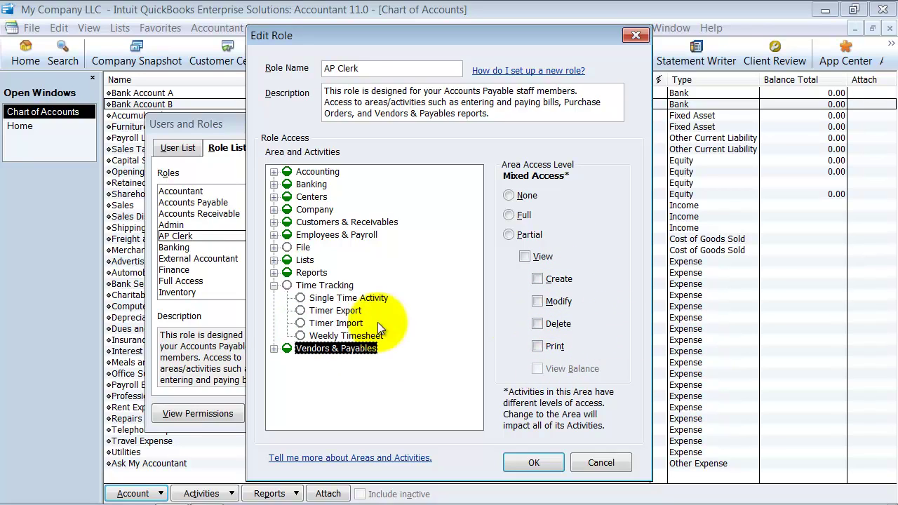
In Vendors & Payables, review the access levels of Accounts Payable Accounts and Adjust Quantity on Hand.
left_click(273, 285)
left_click(274, 298)
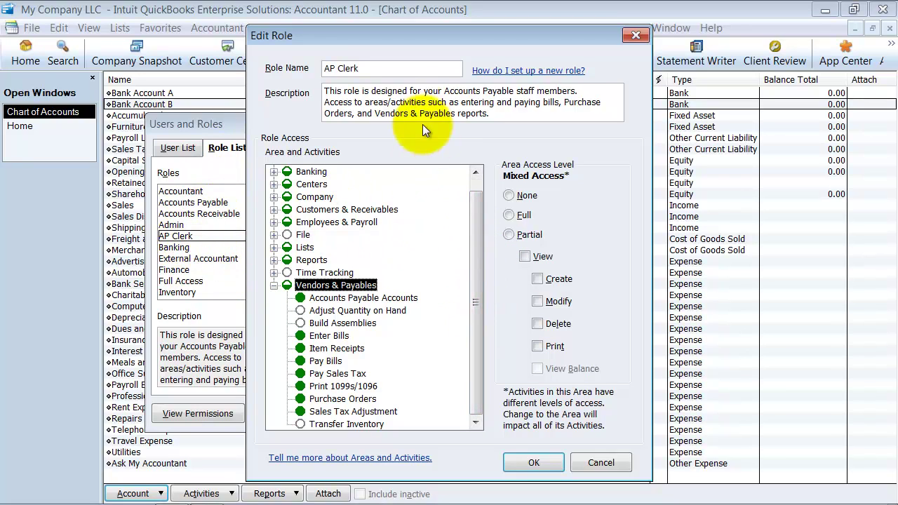
left_click(343, 297)
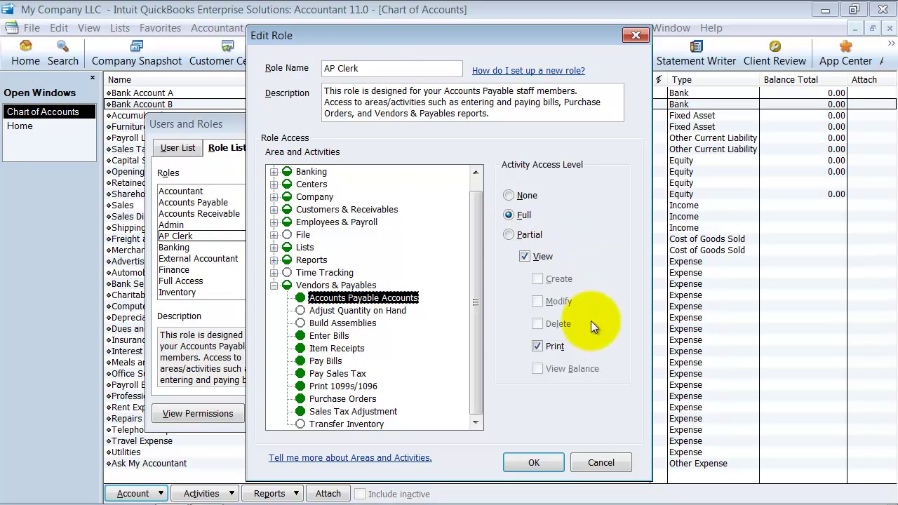
left_click(370, 310)
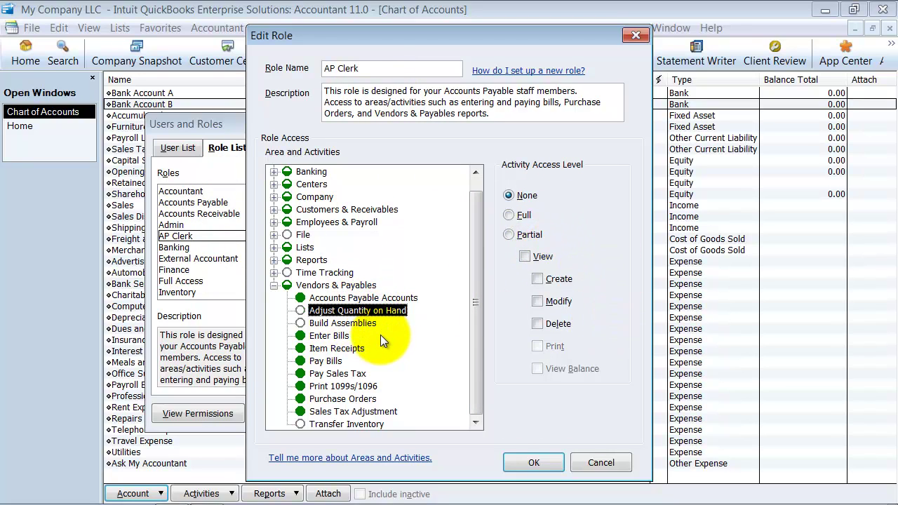
Try giving Build Assemblies in Vendors & Payables partial access with Create and Modify, and reset it to None.
left_click(342, 324)
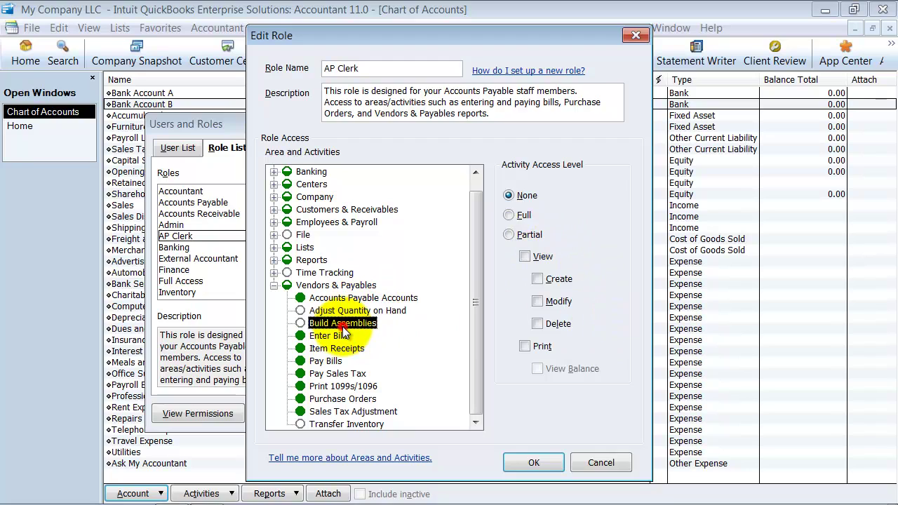
left_click(538, 279)
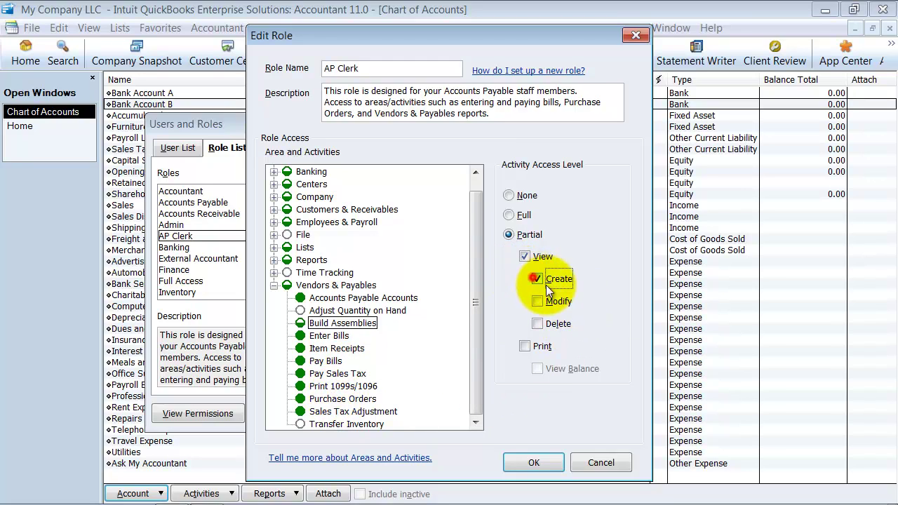
left_click(537, 301)
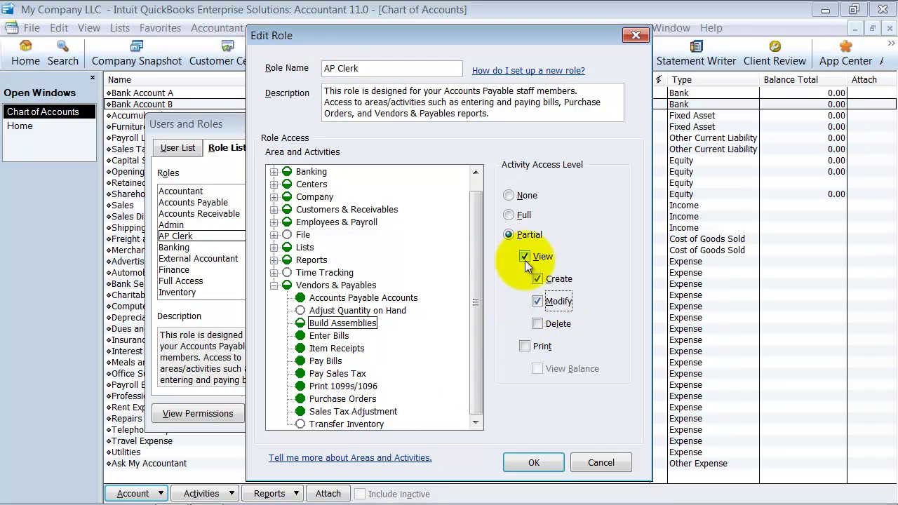
left_click(508, 195)
In Vendors & Payables, review the access levels of Enter Bills, Pay Bills, Pay Sales Tax, Print 1099s/1096, Purchase Orders, Sales Tax Adjustment and Transfer Inventory.
left_click(329, 335)
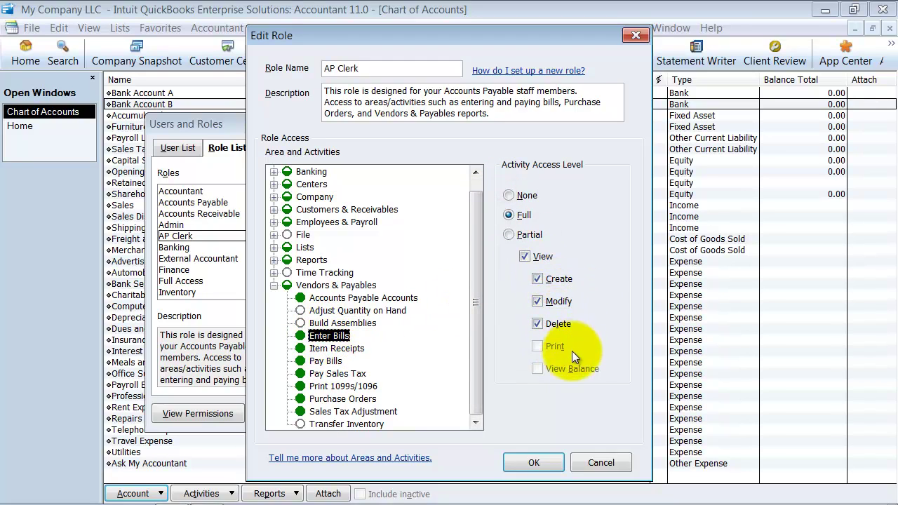
left_click(327, 364)
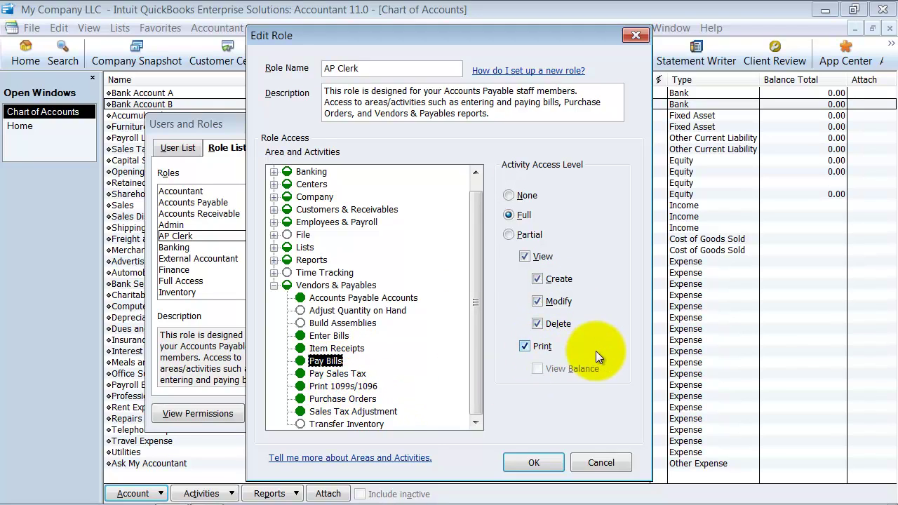
left_click(322, 373)
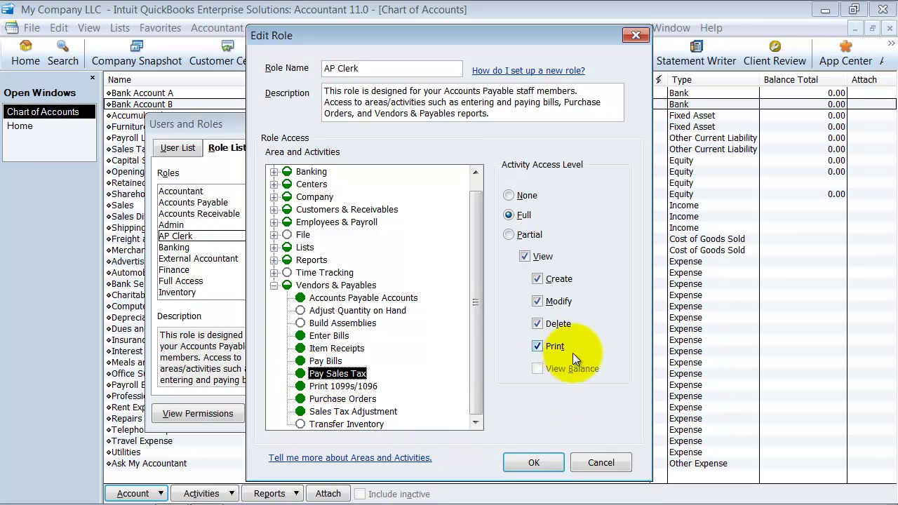
left_click(350, 385)
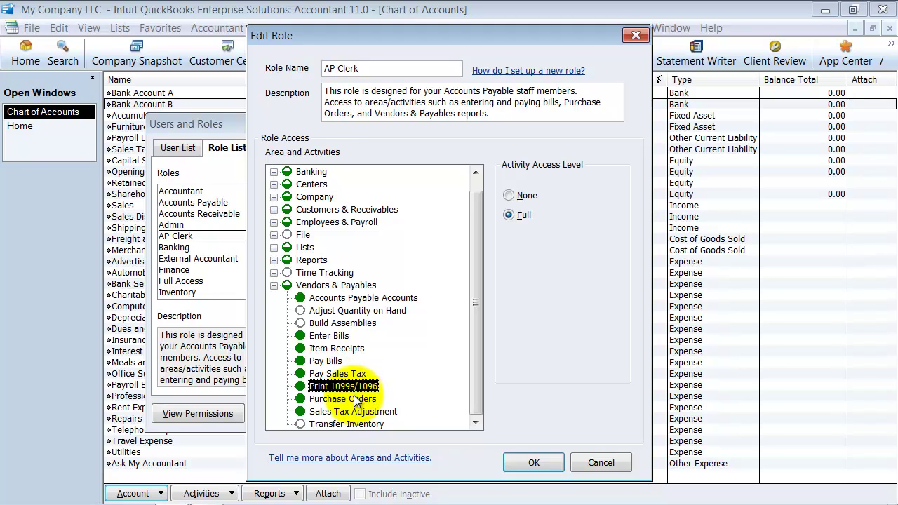
left_click(353, 399)
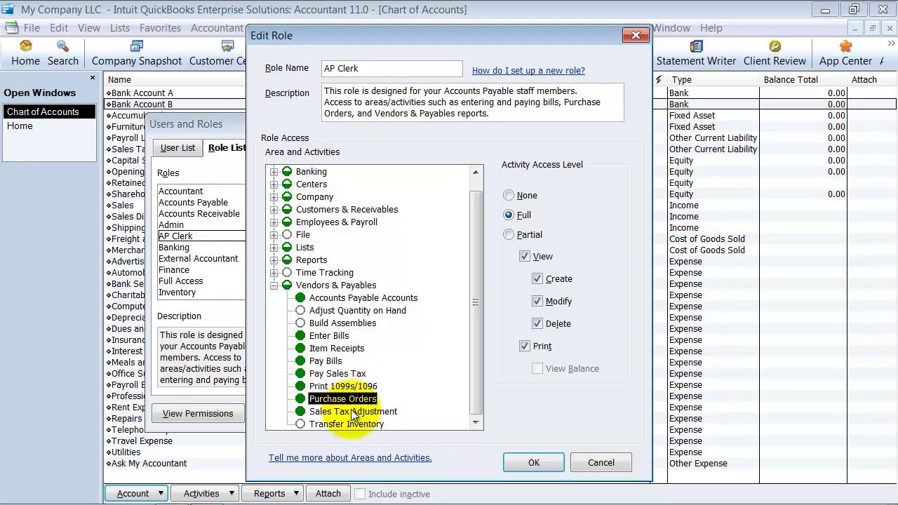
left_click(351, 411)
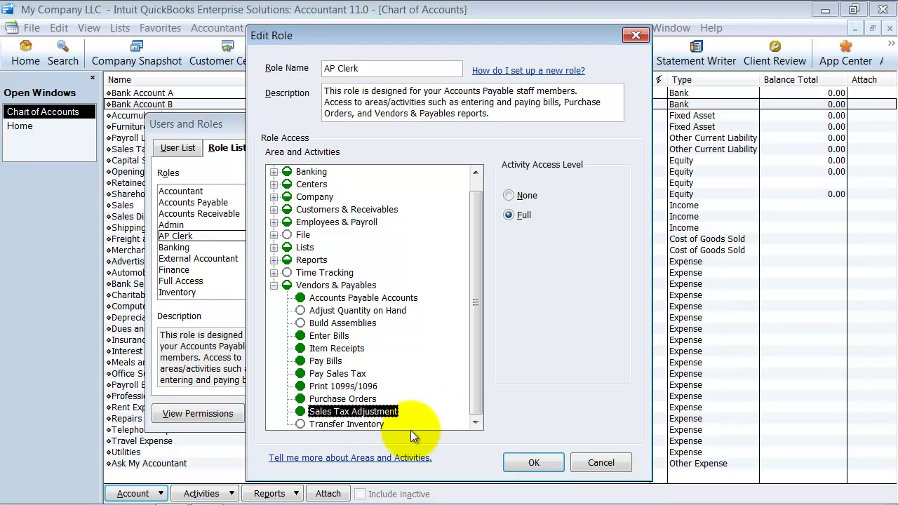
left_click(365, 426)
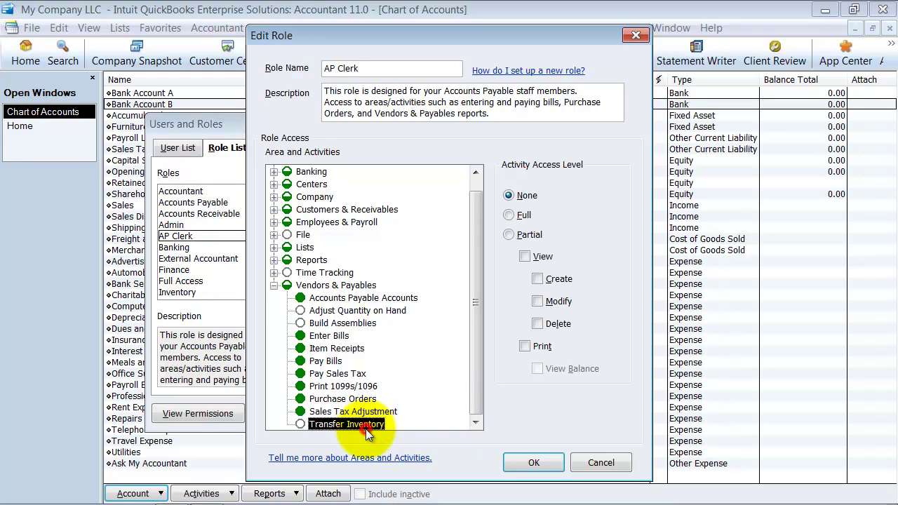
Collapse the Vendors & Payables area and save the AP Clerk role.
left_click(475, 422)
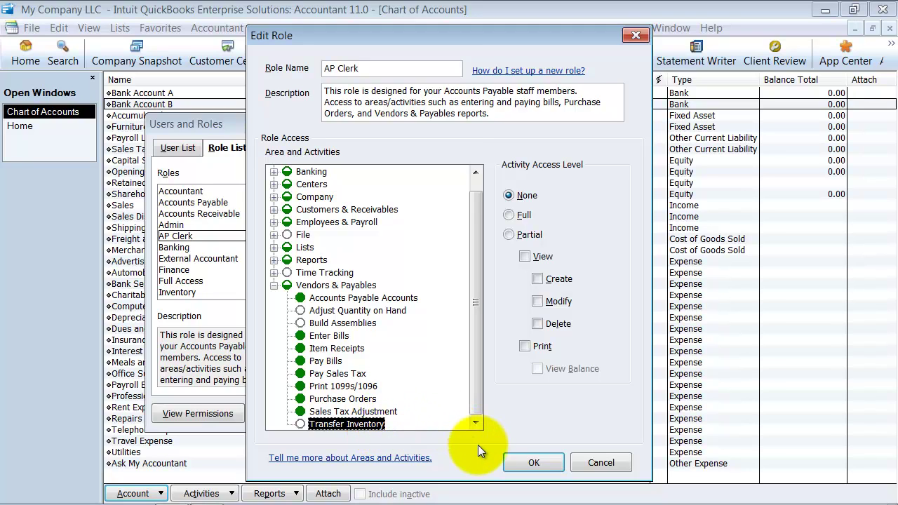
left_click(273, 284)
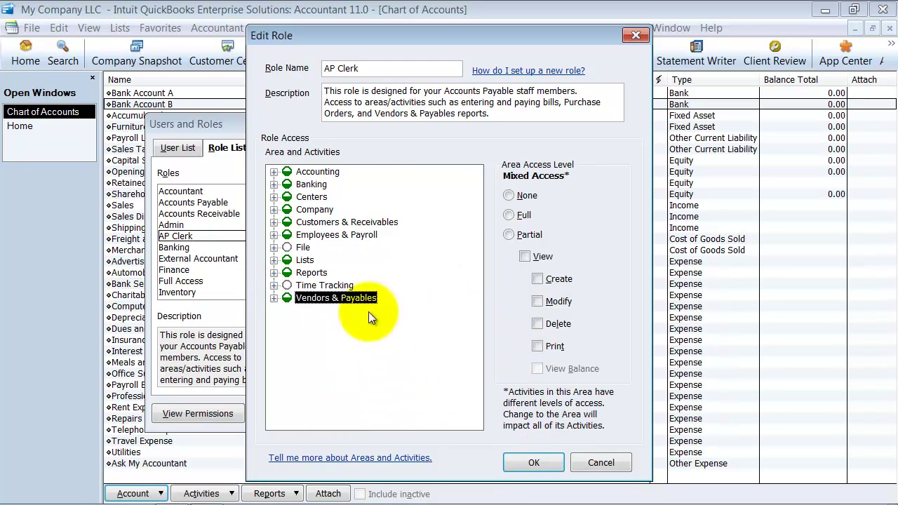
left_click(531, 462)
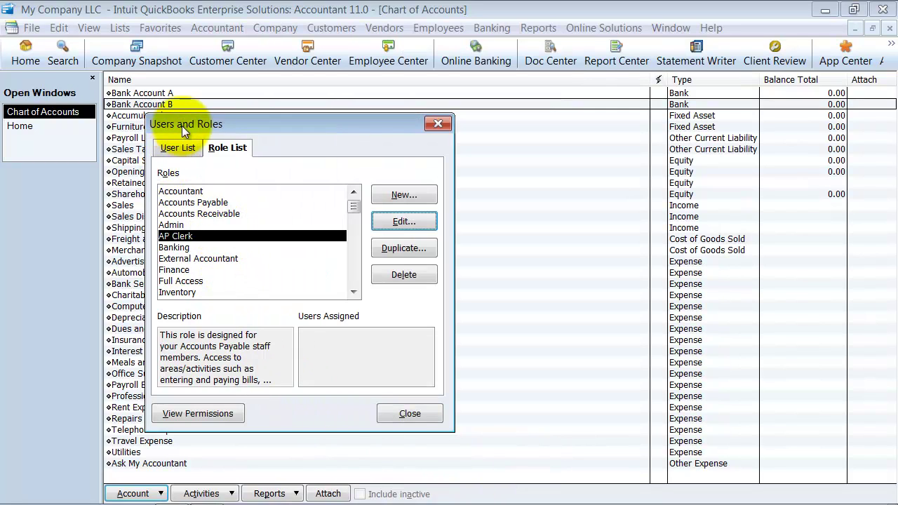
In the user list, edit the non-admin user, replacing the assigned Accountant role with AP Clerk, and save the user.
left_click(182, 149)
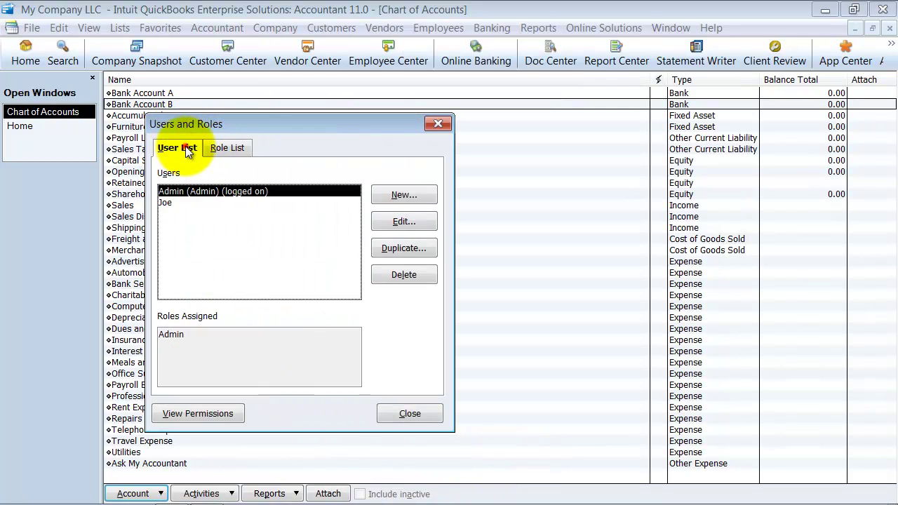
left_click(175, 202)
left_click(401, 222)
left_click(351, 265)
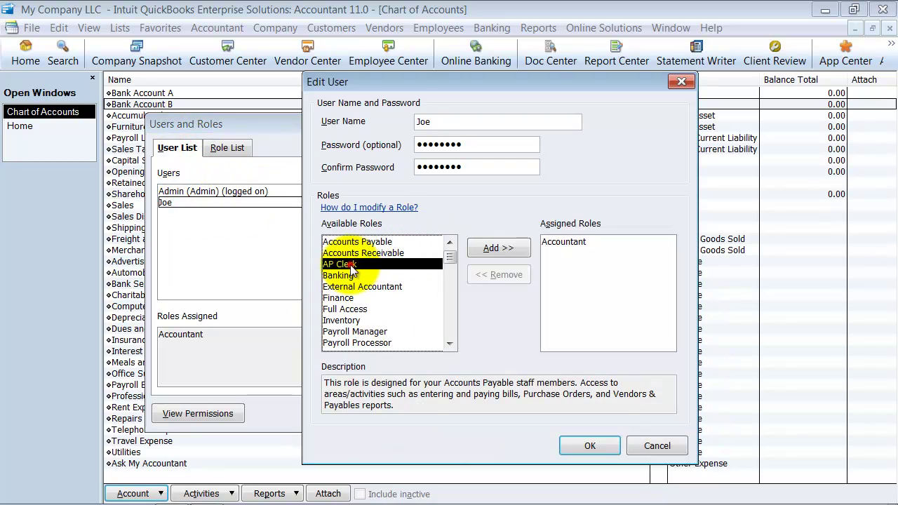
left_click(498, 250)
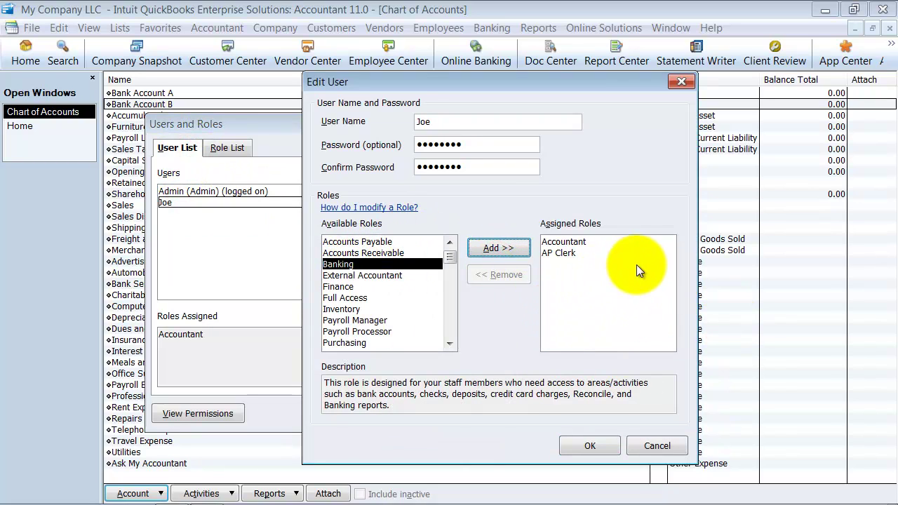
left_click(563, 242)
left_click(512, 274)
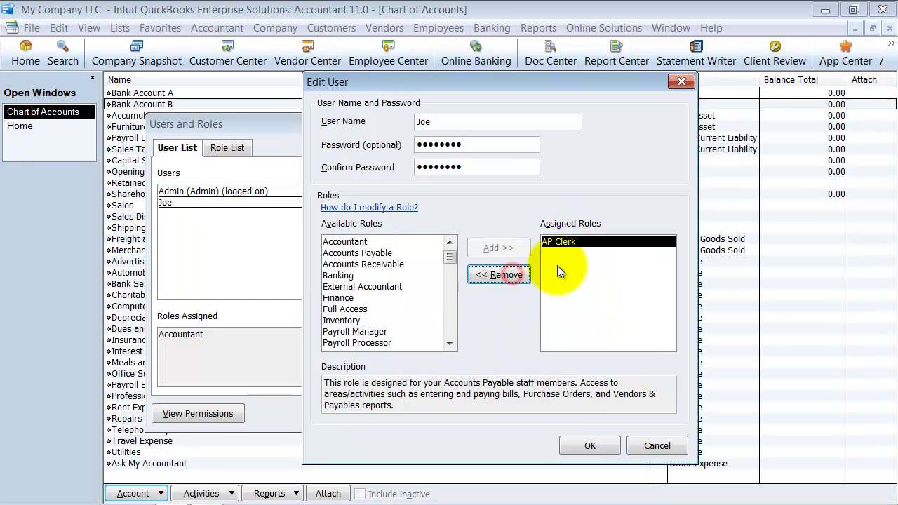
left_click(589, 445)
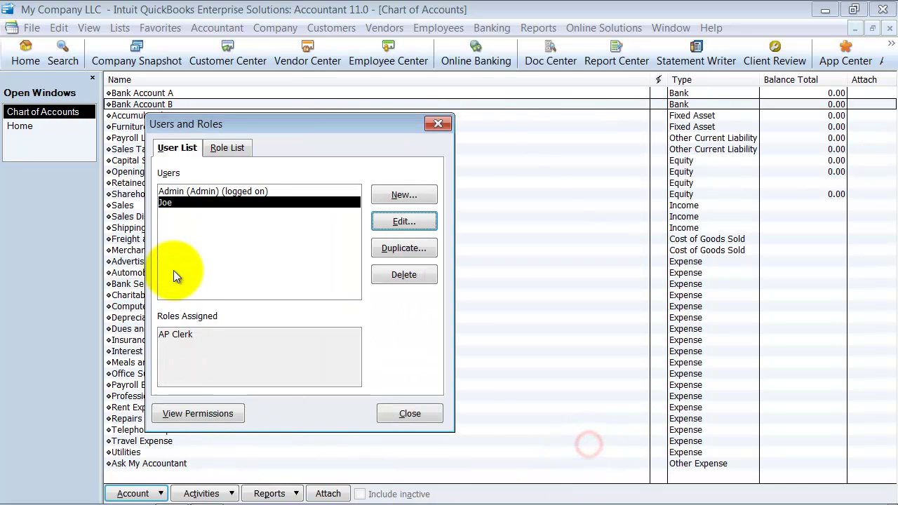